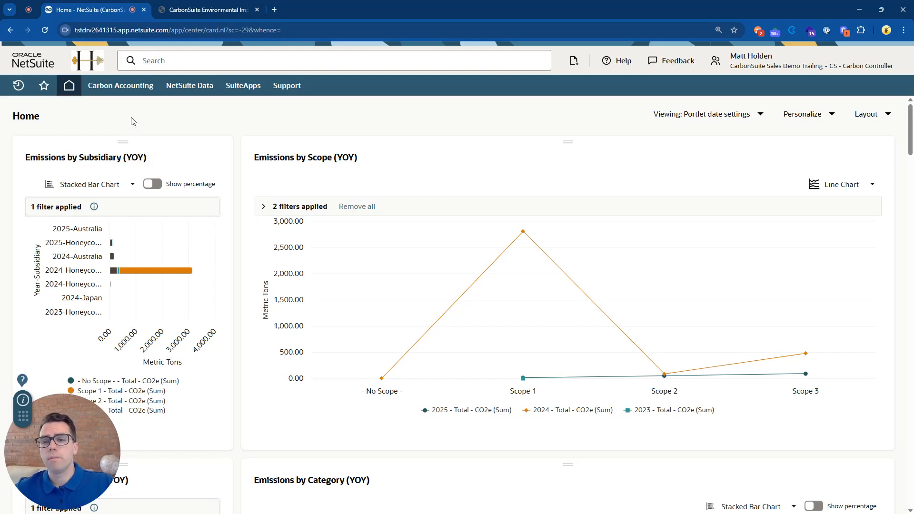
Examine the record types available for Carbon Accounting lists and for NetSuite Data lists and transactions.
{"action": "mouse_move", "coordinate": [129, 90]}
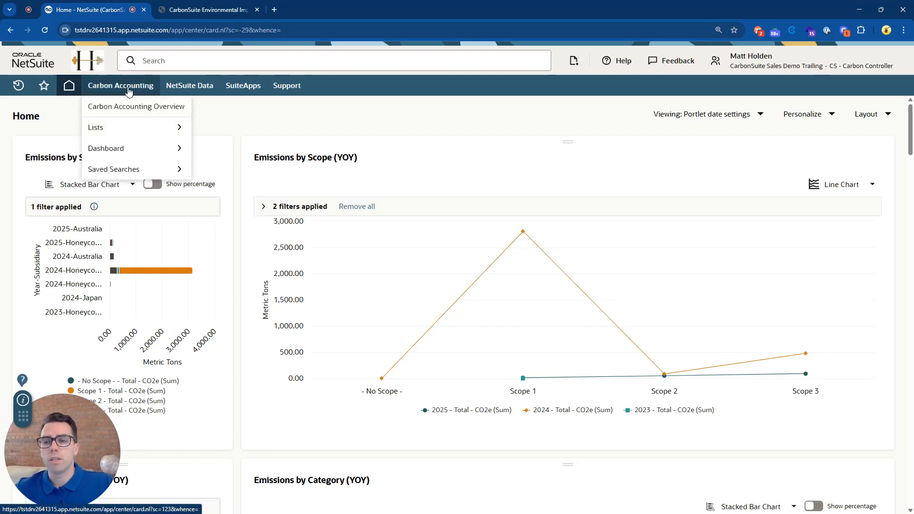
{"action": "mouse_move", "coordinate": [131, 129]}
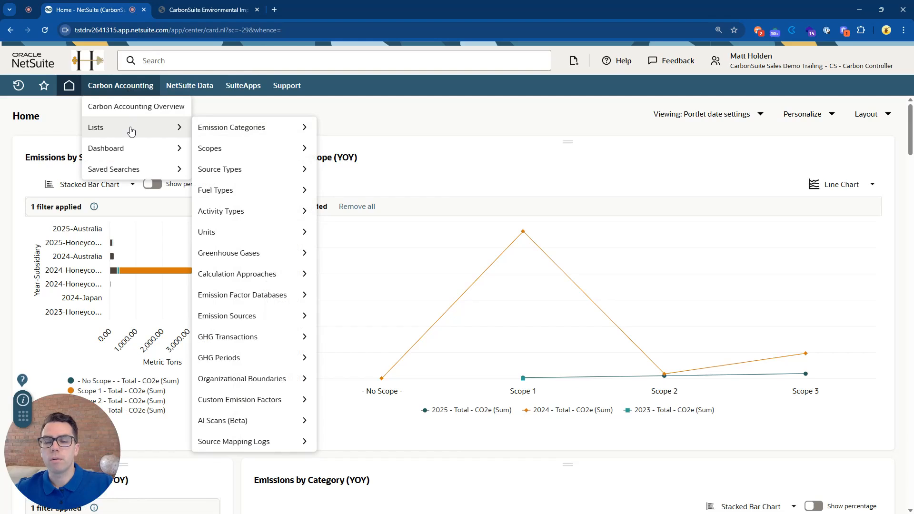
{"action": "mouse_move", "coordinate": [272, 137]}
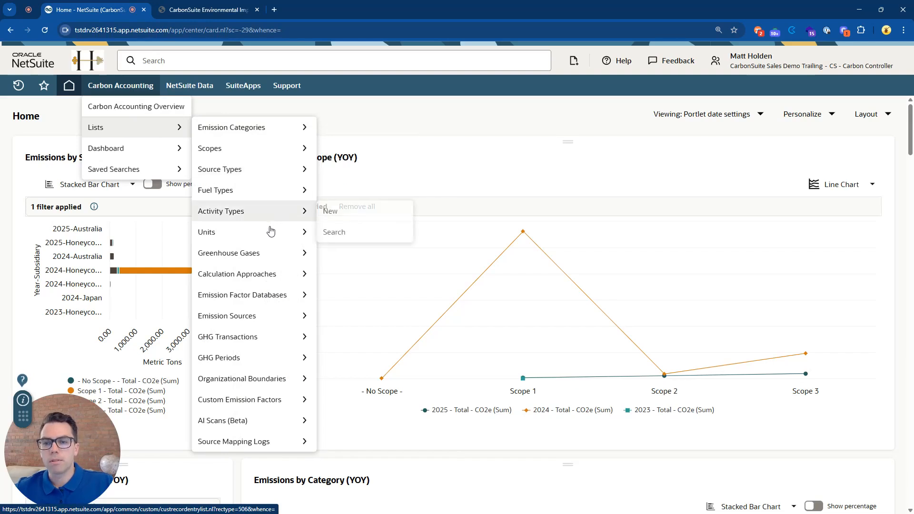
{"action": "mouse_move", "coordinate": [274, 257]}
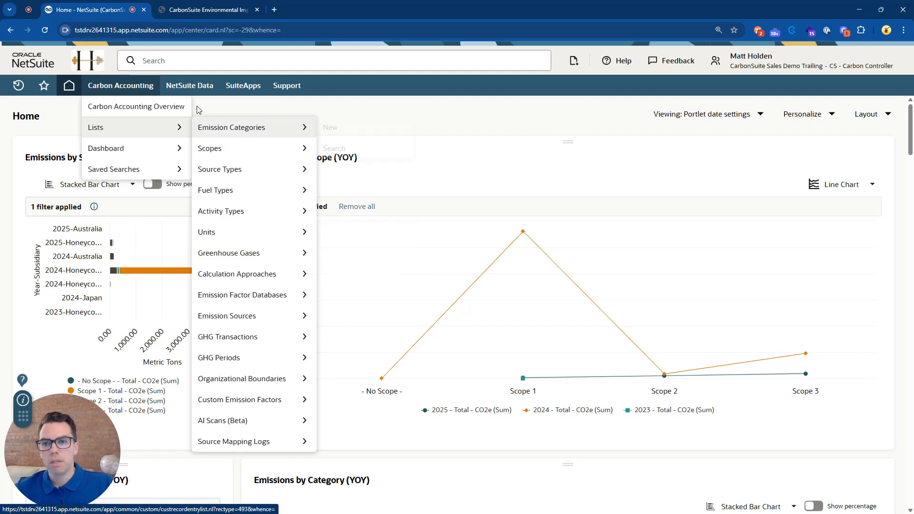
{"action": "mouse_move", "coordinate": [192, 92]}
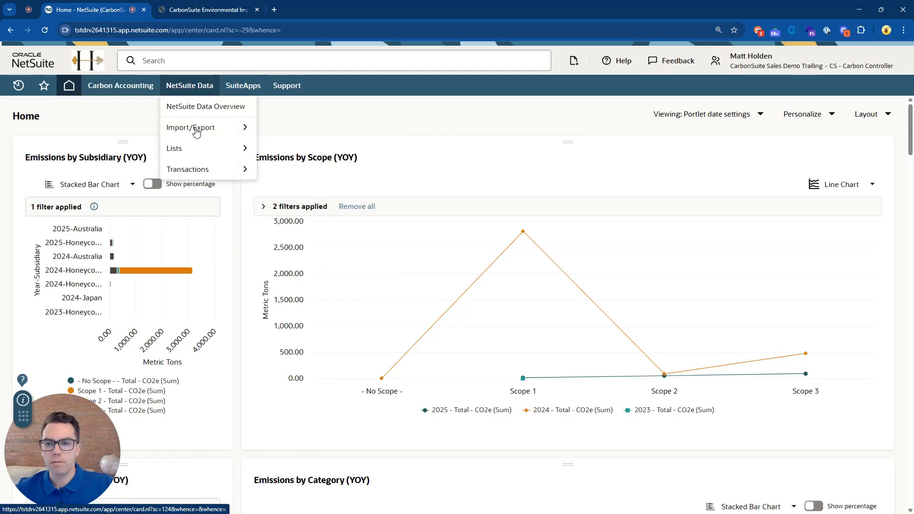
{"action": "mouse_move", "coordinate": [201, 151]}
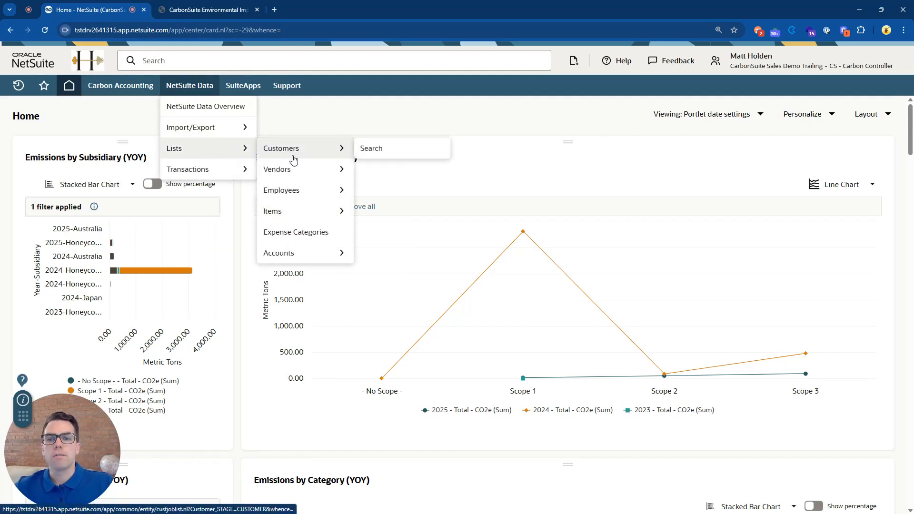
{"action": "mouse_move", "coordinate": [299, 177]}
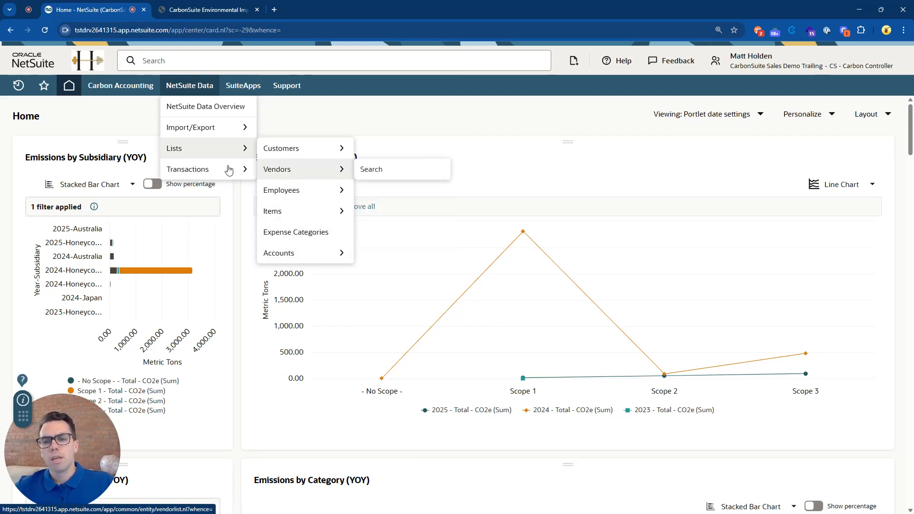
{"action": "mouse_move", "coordinate": [226, 170]}
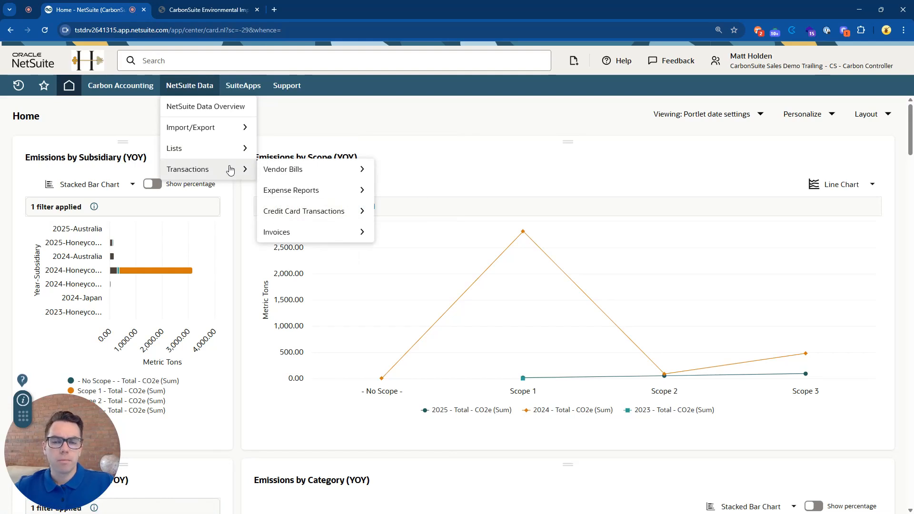
{"action": "mouse_move", "coordinate": [293, 197]}
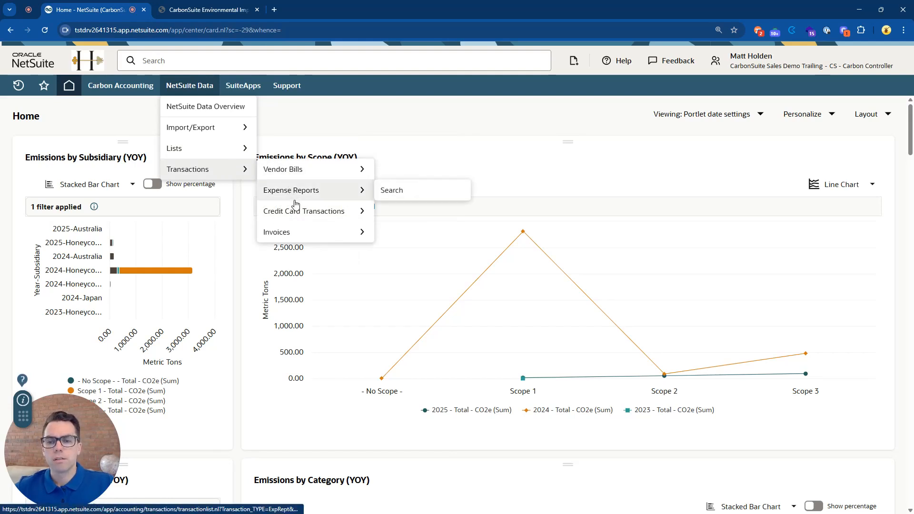
{"action": "mouse_move", "coordinate": [292, 227]}
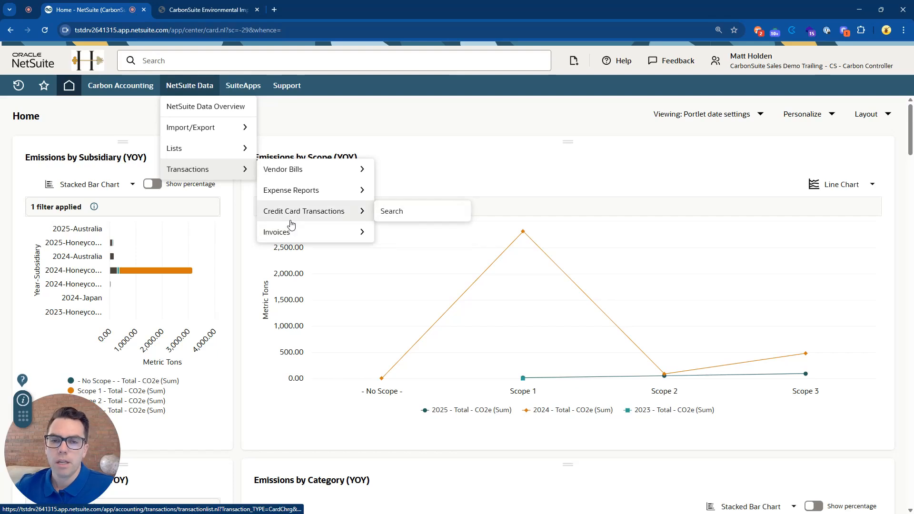
{"action": "mouse_move", "coordinate": [317, 205]}
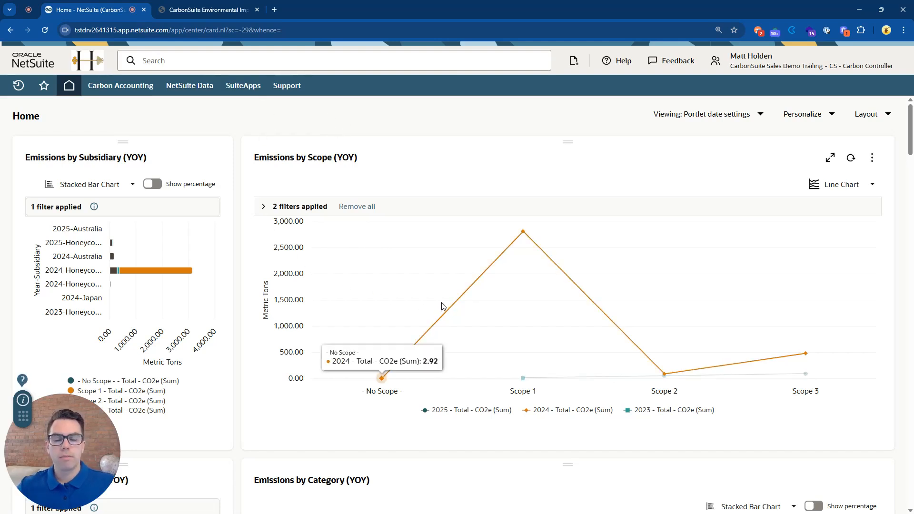
Review the year-over-year emissions charts by subsidiary, scope and category on the home dashboard.
{"action": "scroll", "coordinate": [443, 306], "scroll_direction": "down", "scroll_amount": 1}
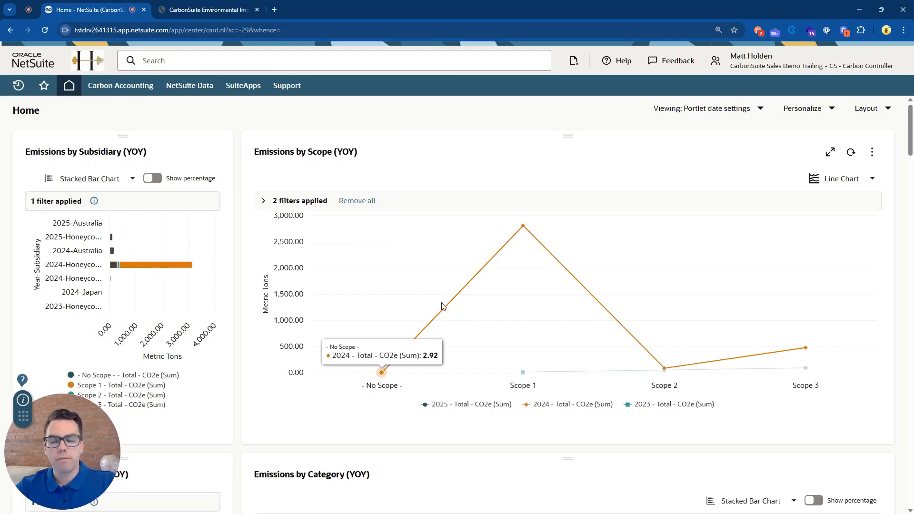
{"action": "scroll", "coordinate": [442, 306], "scroll_direction": "down", "scroll_amount": 2}
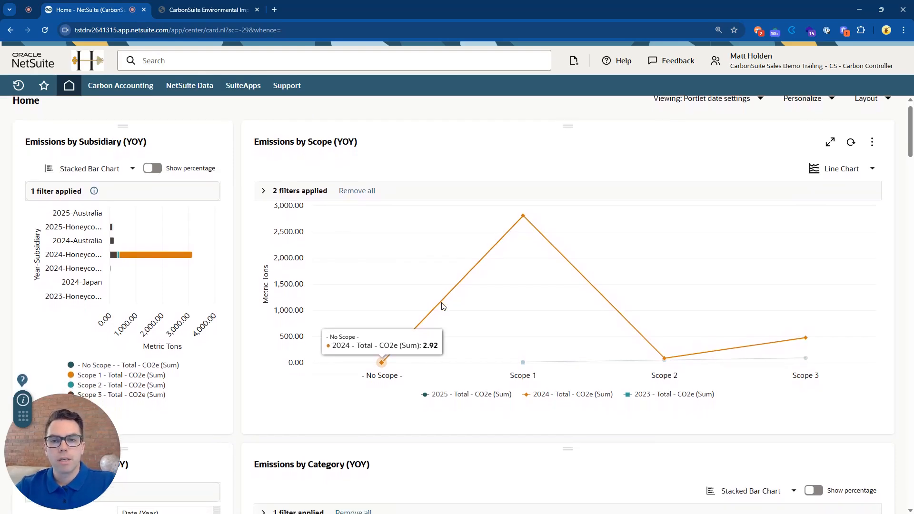
{"action": "scroll", "coordinate": [443, 306], "scroll_direction": "down", "scroll_amount": 1}
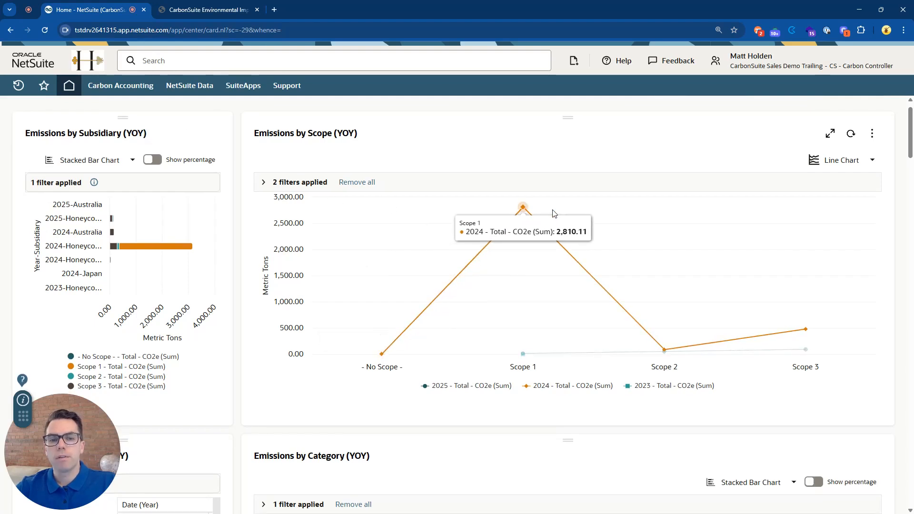
{"action": "scroll", "coordinate": [554, 213], "scroll_direction": "down", "scroll_amount": 2}
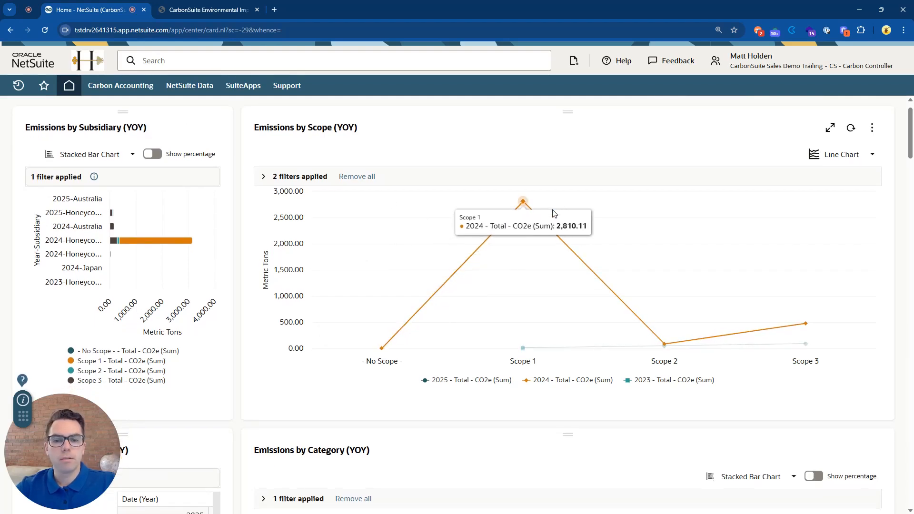
{"action": "scroll", "coordinate": [554, 214], "scroll_direction": "down", "scroll_amount": 1}
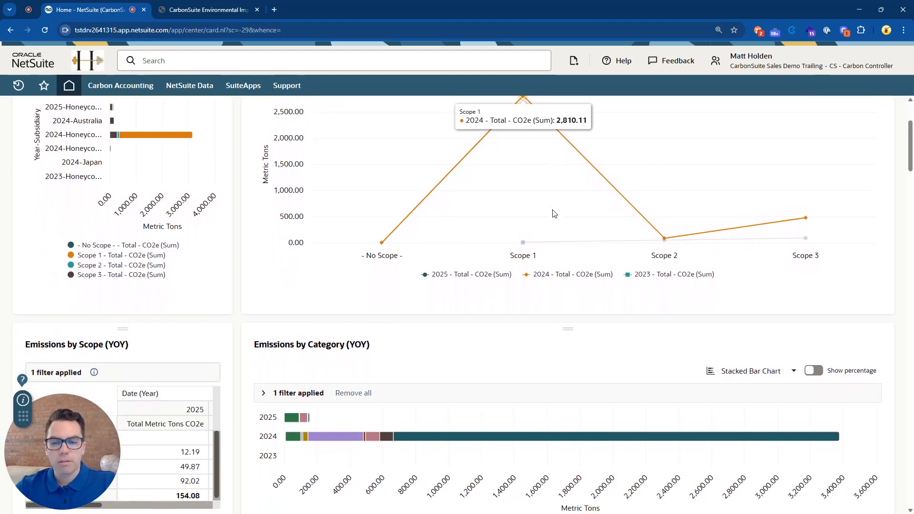
{"action": "scroll", "coordinate": [554, 213], "scroll_direction": "up", "scroll_amount": 2}
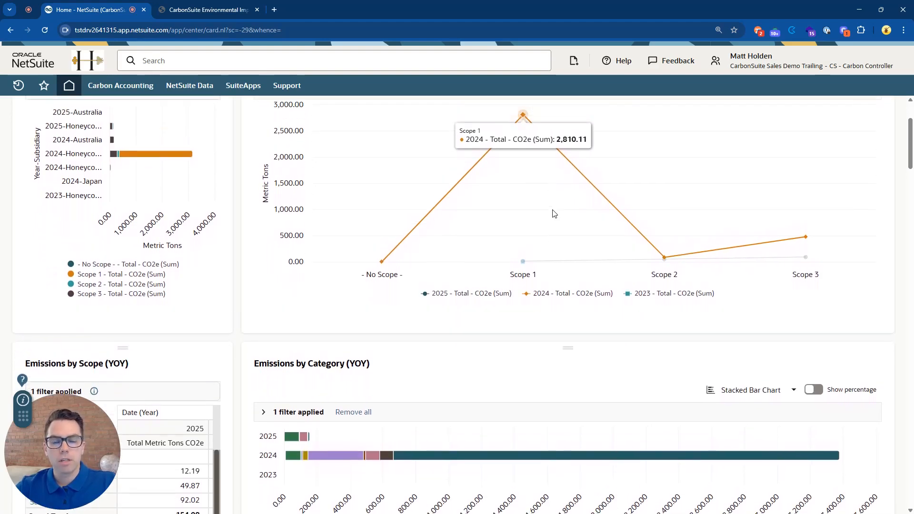
{"action": "scroll", "coordinate": [554, 213], "scroll_direction": "up", "scroll_amount": 1}
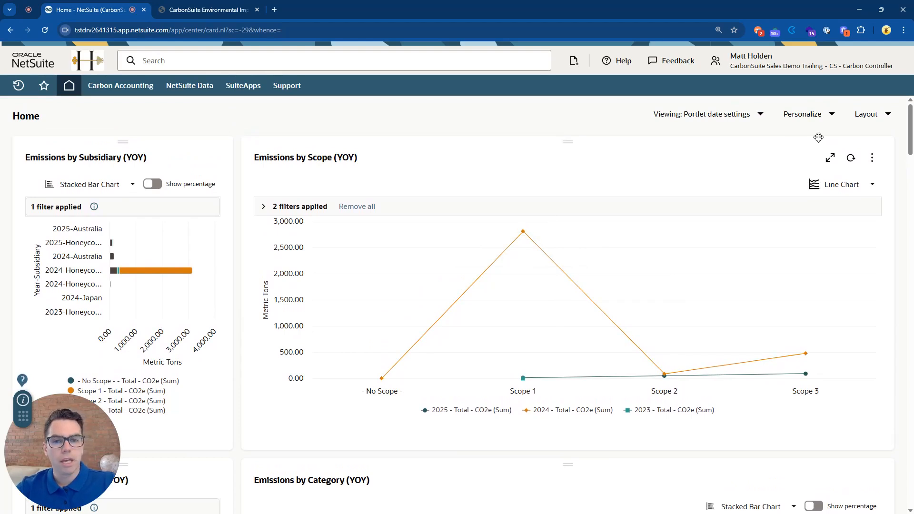
Check which options the Emissions by Scope (YOY) line chart portlet offers.
{"action": "left_click", "coordinate": [869, 157]}
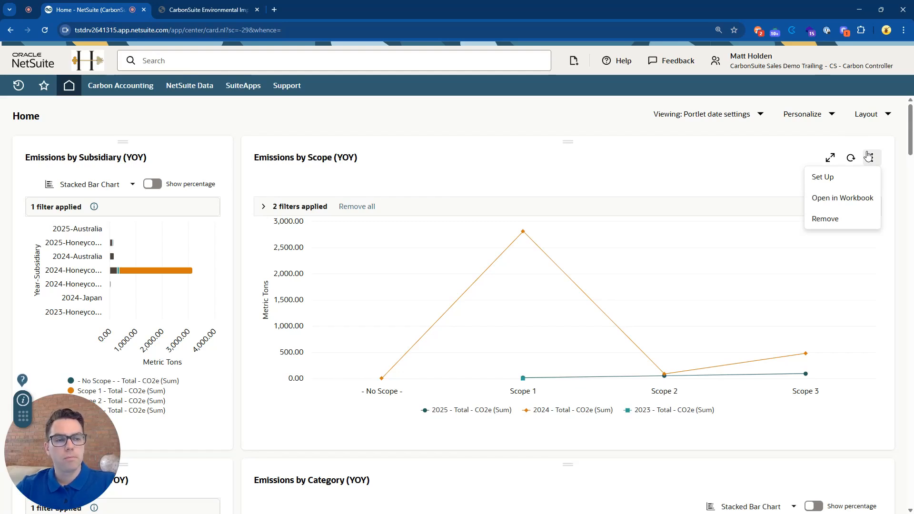
{"action": "left_click", "coordinate": [868, 157]}
{"action": "left_click", "coordinate": [871, 158]}
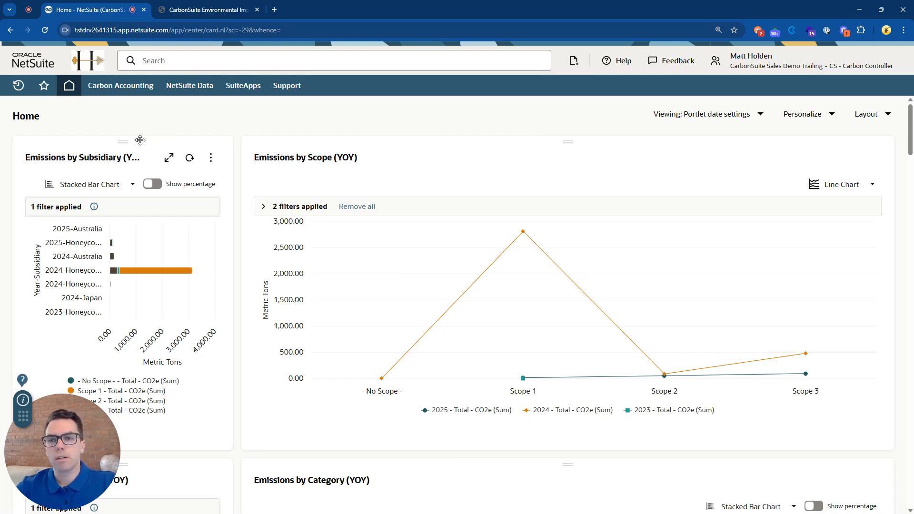
Open the CarbonSuite dashboard for Carbon Accounting.
{"action": "mouse_move", "coordinate": [125, 87]}
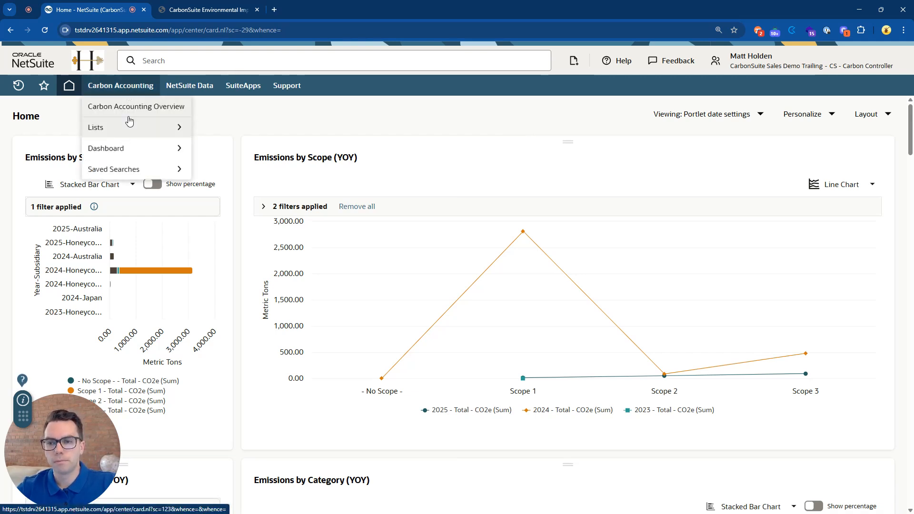
{"action": "mouse_move", "coordinate": [127, 149]}
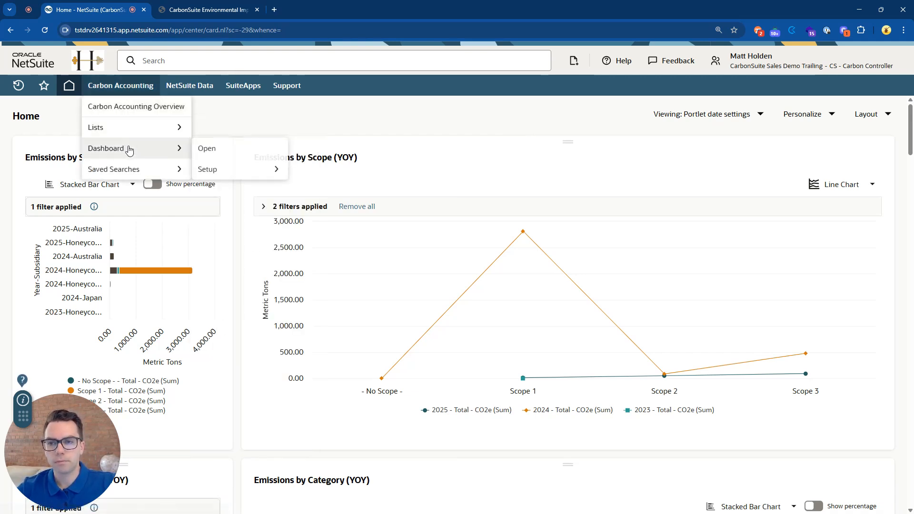
{"action": "left_click", "coordinate": [233, 158]}
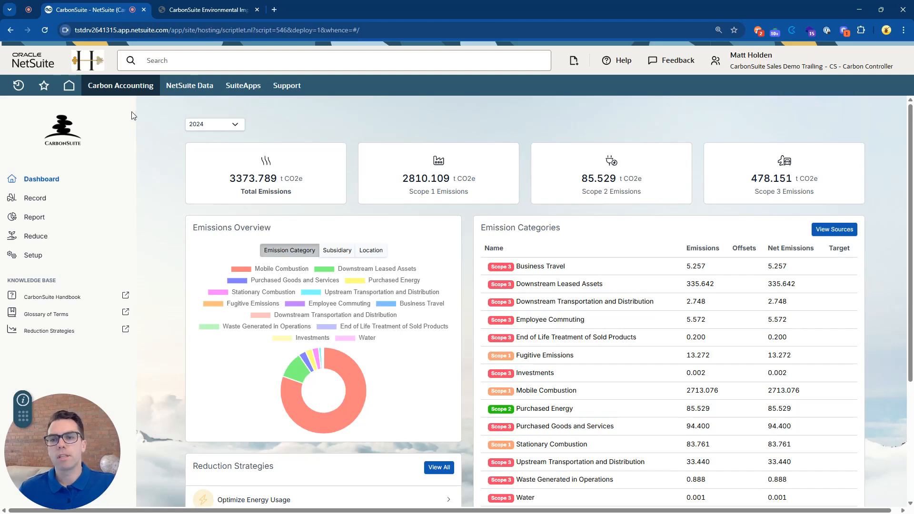
Examine the Carbon Accounting saved searches, including emissions by vendor, waste generation and water consumption.
{"action": "mouse_move", "coordinate": [128, 92]}
{"action": "mouse_move", "coordinate": [134, 168]}
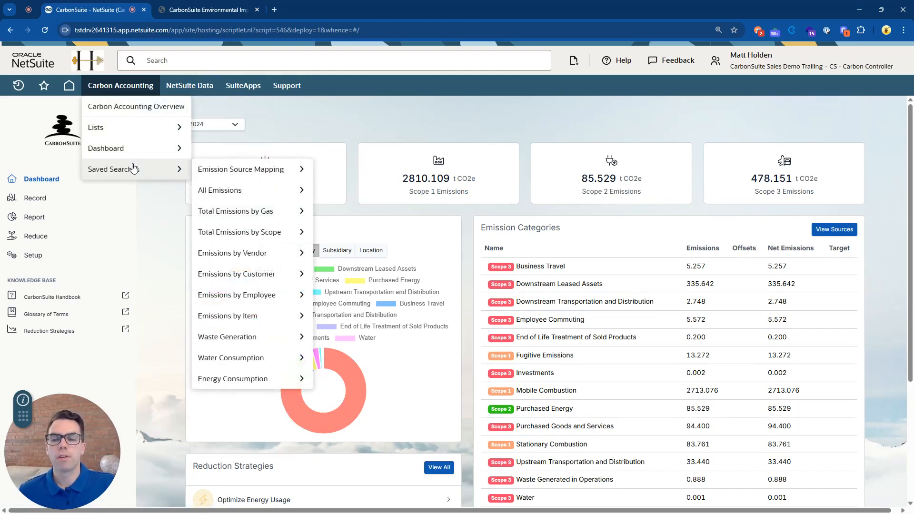
{"action": "mouse_move", "coordinate": [269, 210]}
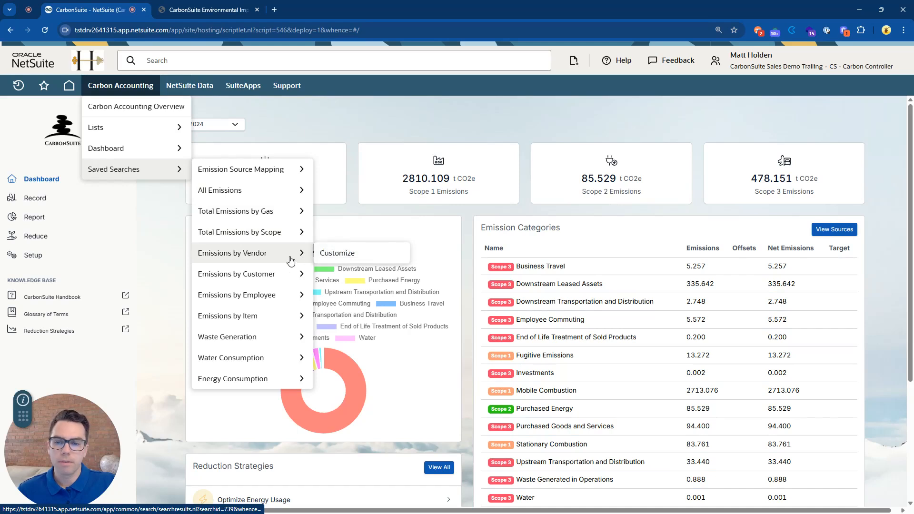
{"action": "mouse_move", "coordinate": [278, 341]}
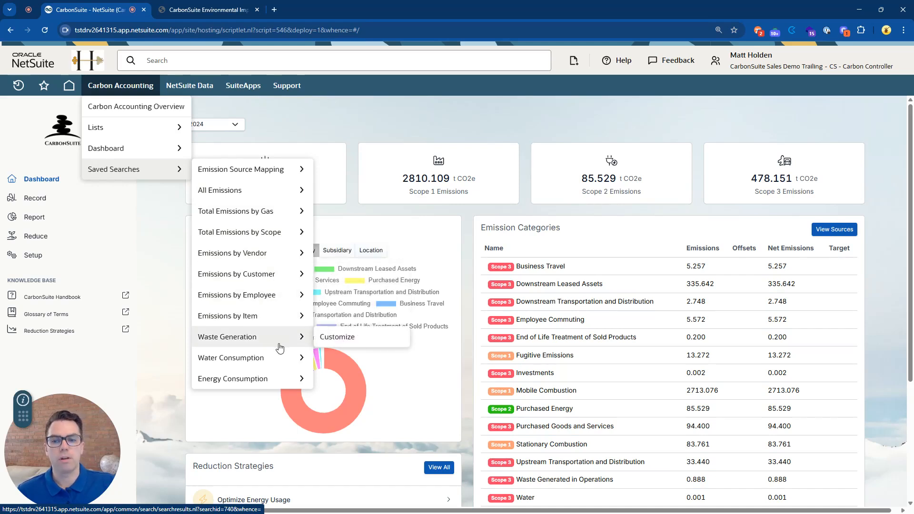
{"action": "mouse_move", "coordinate": [278, 360]}
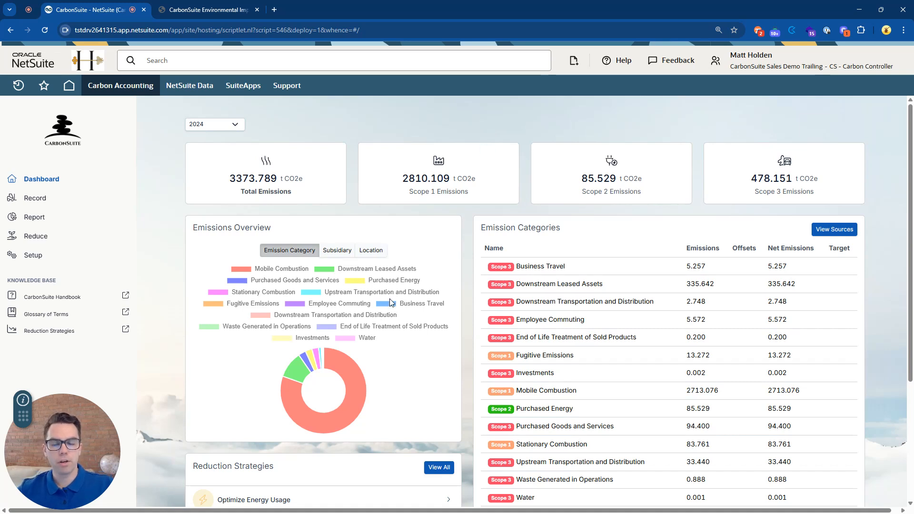
Compare the Emissions Overview breakdown by subsidiary and by emission category, and check which pages the Record section contains.
{"action": "left_click", "coordinate": [337, 251]}
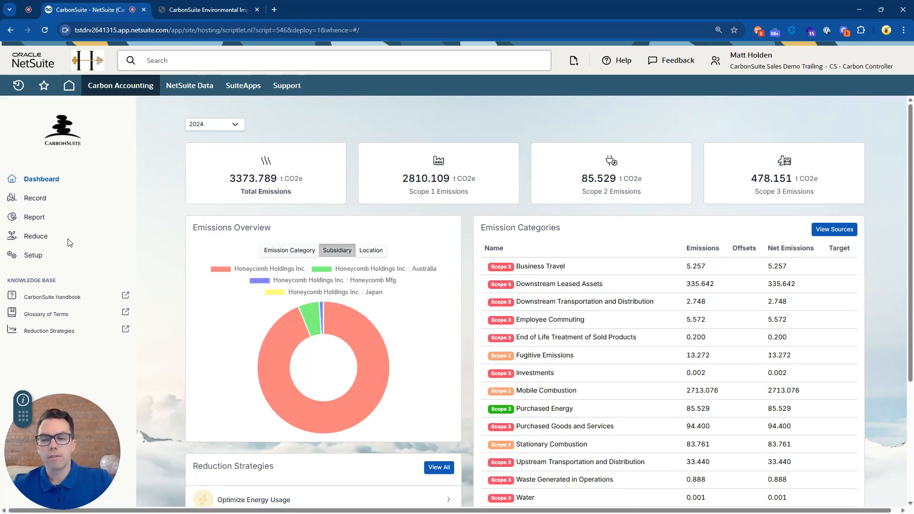
{"action": "left_click", "coordinate": [44, 202]}
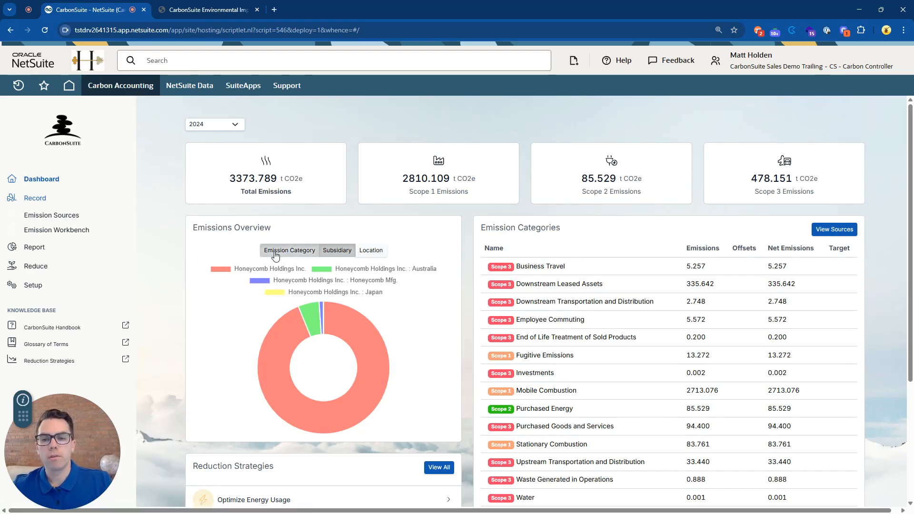
{"action": "left_click", "coordinate": [289, 250]}
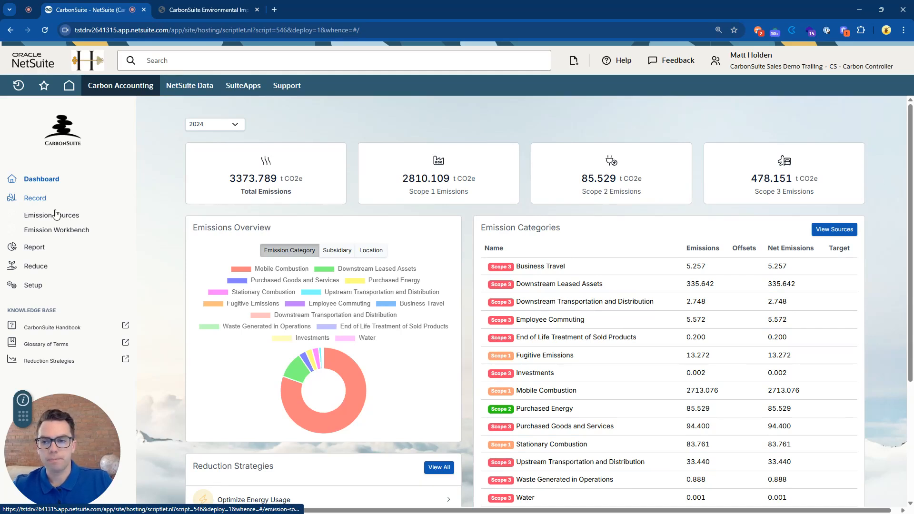
{"action": "left_click", "coordinate": [36, 198]}
Examine which pages the Report, Reduce and Setup sections of CarbonSuite contain.
{"action": "left_click", "coordinate": [36, 217]}
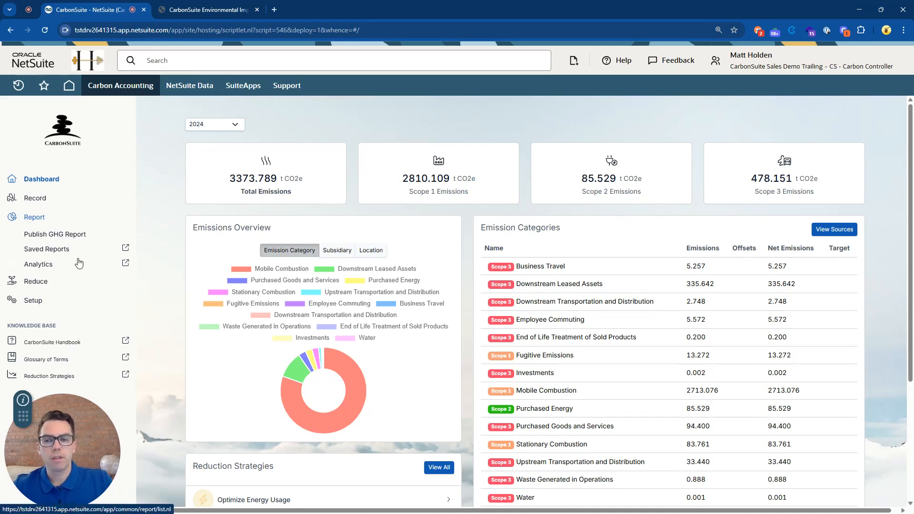
{"action": "left_click", "coordinate": [41, 218]}
{"action": "left_click", "coordinate": [48, 238]}
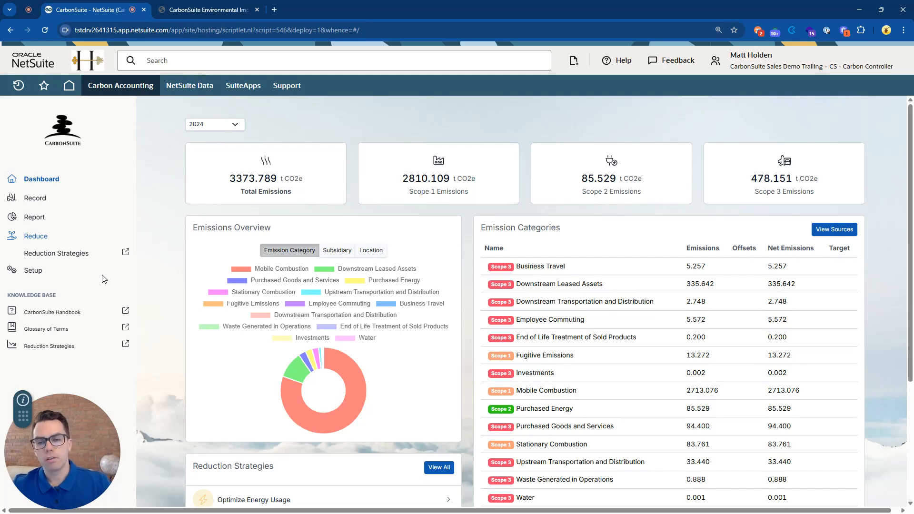
{"action": "left_click", "coordinate": [49, 241]}
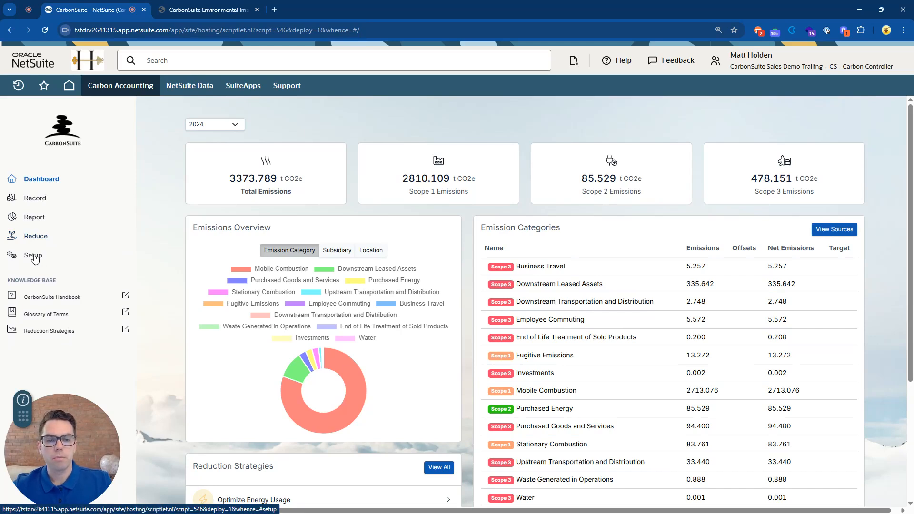
{"action": "left_click", "coordinate": [34, 257]}
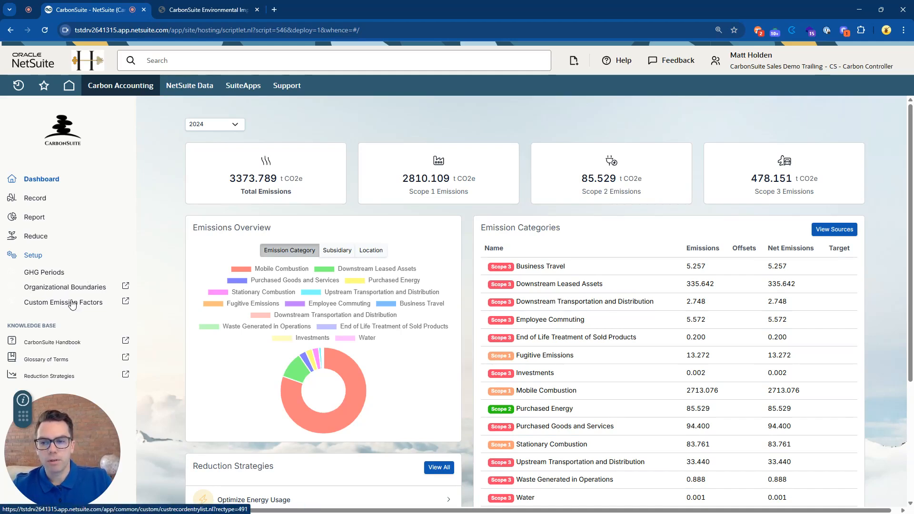
{"action": "left_click", "coordinate": [34, 258]}
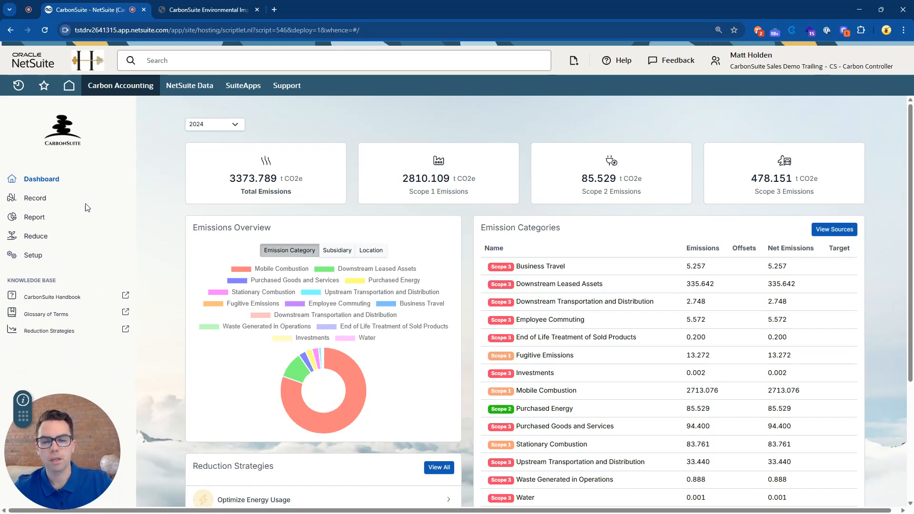
Open the Emission Workbench and look through the posted vendor bill emissions down to CST-226.
{"action": "left_click", "coordinate": [45, 200]}
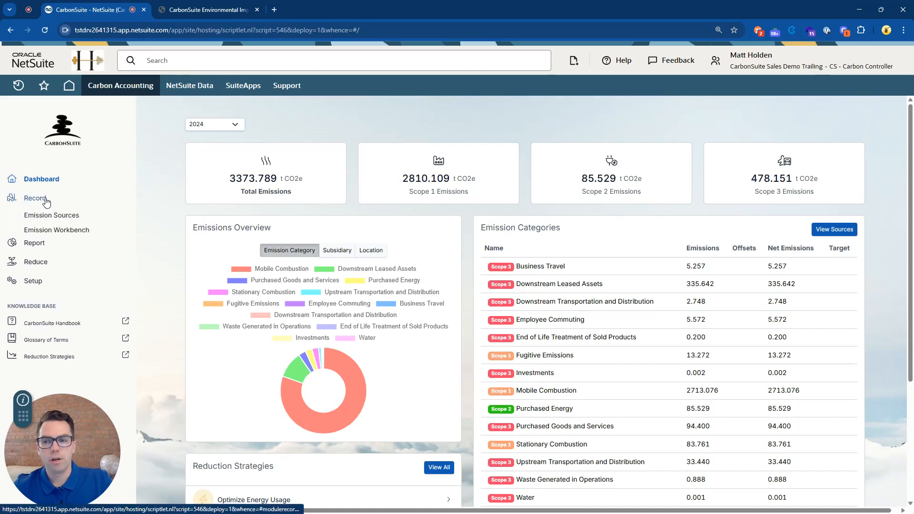
{"action": "left_click", "coordinate": [74, 233]}
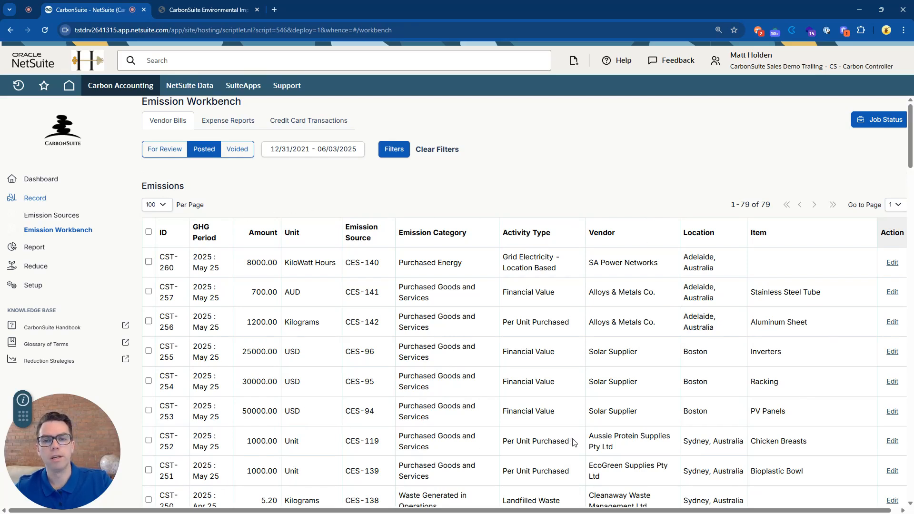
{"action": "scroll", "coordinate": [569, 441], "scroll_direction": "down", "scroll_amount": 1}
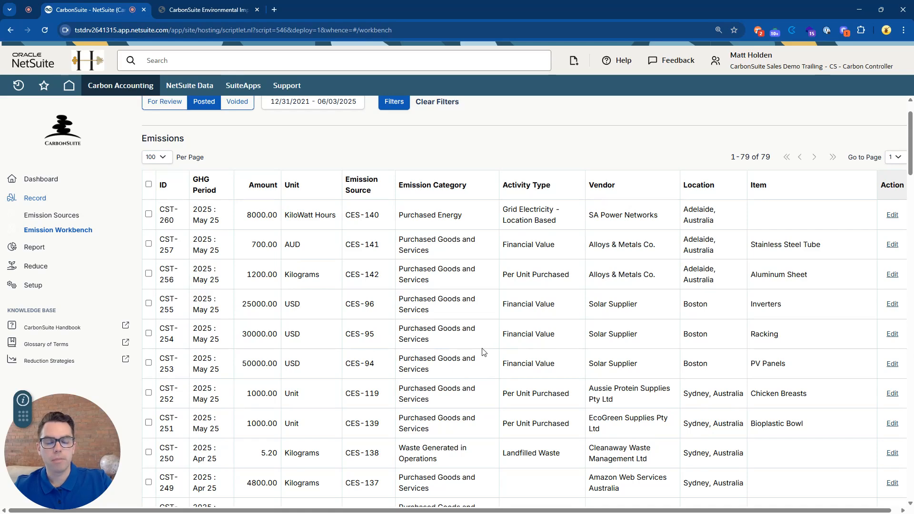
{"action": "scroll", "coordinate": [767, 412], "scroll_direction": "down", "scroll_amount": 1}
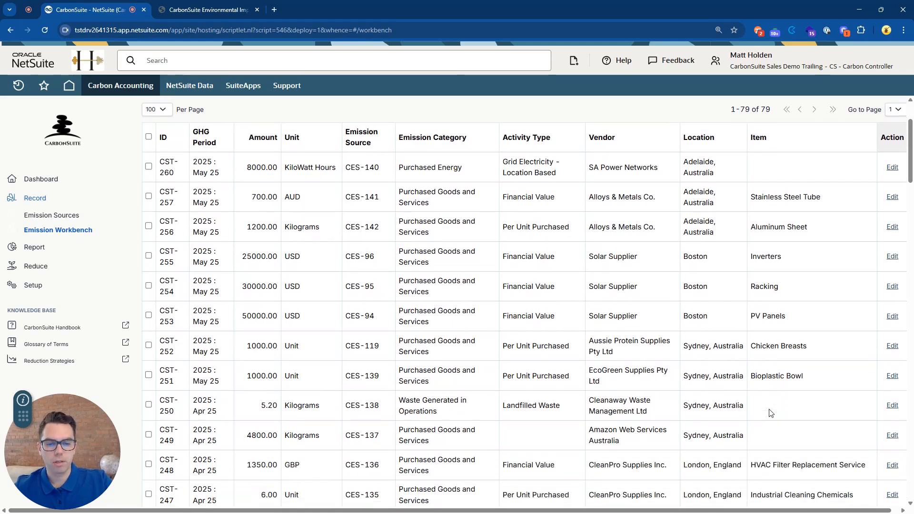
{"action": "scroll", "coordinate": [772, 411], "scroll_direction": "down", "scroll_amount": 3}
{"action": "scroll", "coordinate": [775, 410], "scroll_direction": "down", "scroll_amount": 6}
{"action": "scroll", "coordinate": [774, 412], "scroll_direction": "down", "scroll_amount": 2}
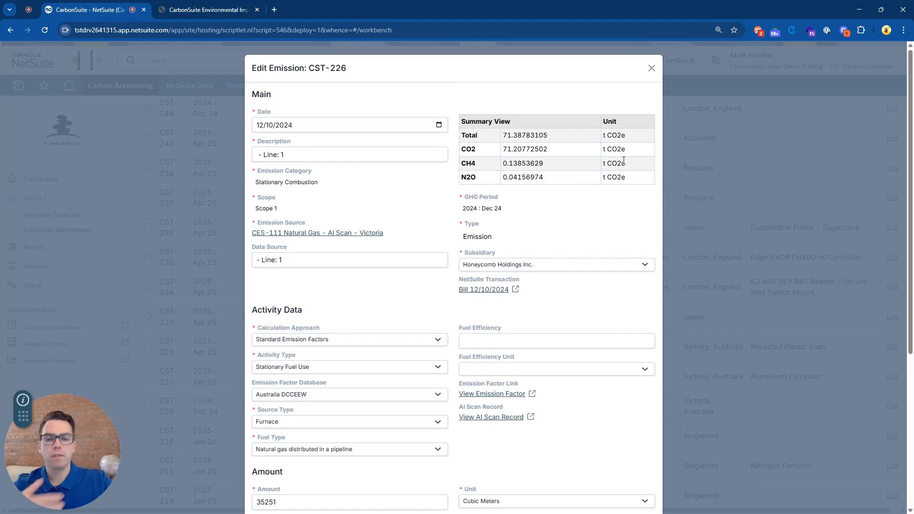
Check the activity data of emission CST-226 and open its linked NetSuite bill dated 12/10/2024.
{"action": "scroll", "coordinate": [428, 300], "scroll_direction": "down", "scroll_amount": 1}
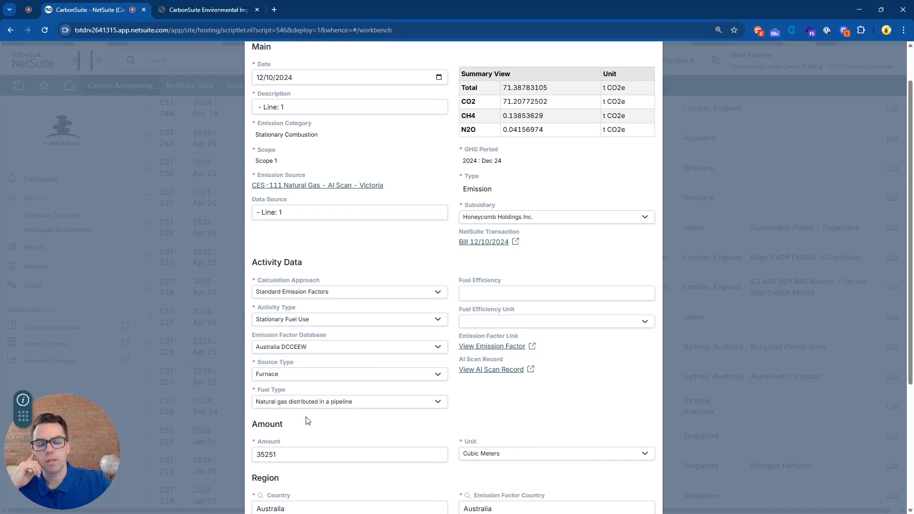
{"action": "scroll", "coordinate": [347, 420], "scroll_direction": "up", "scroll_amount": 1}
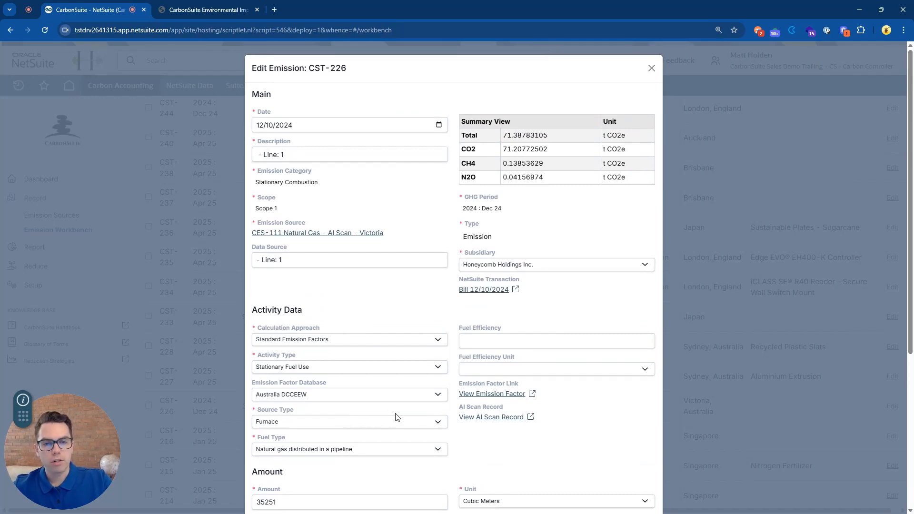
{"action": "left_click", "coordinate": [476, 290]}
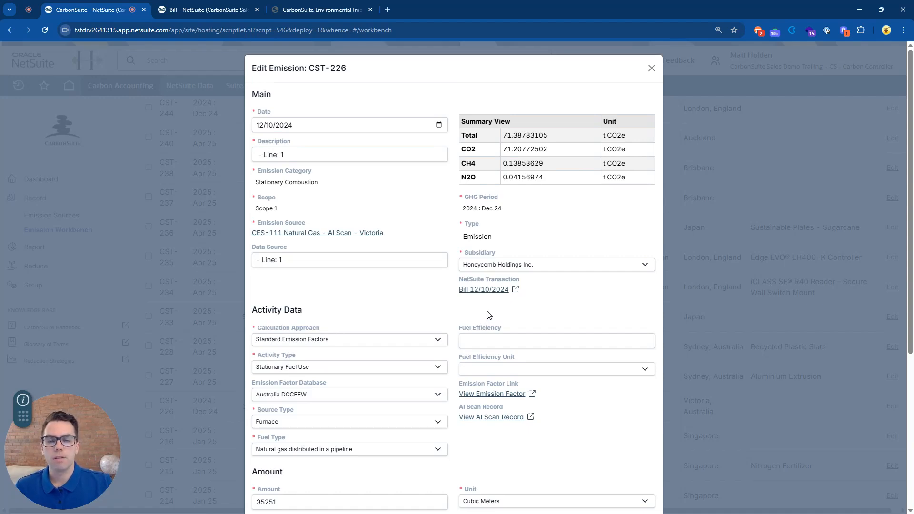
{"action": "left_click", "coordinate": [204, 10]}
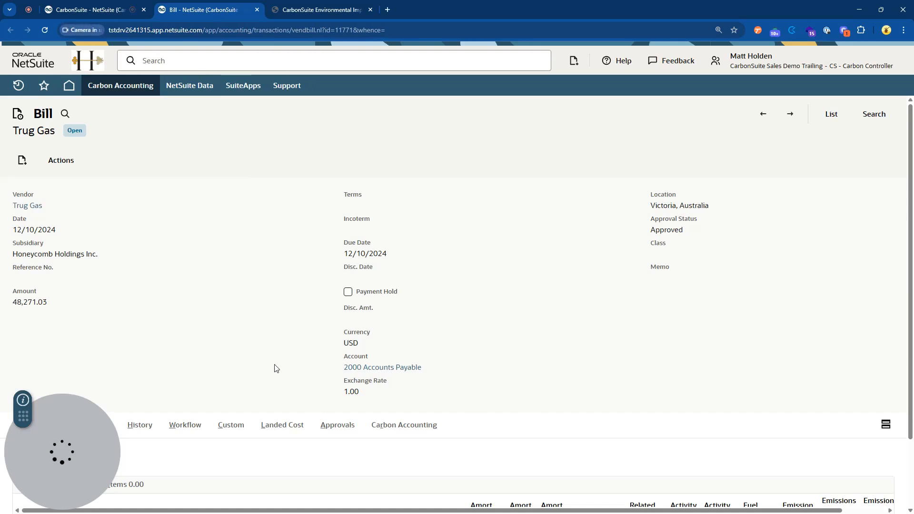
Review the Trug Gas bill's header details and its expense line.
{"action": "left_click_drag", "start_coordinate": [89, 436], "coordinate": [861, 173]}
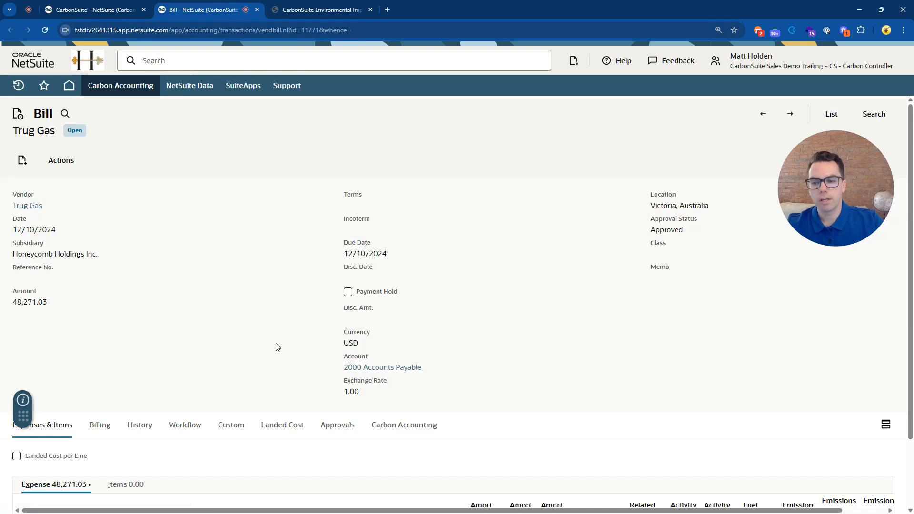
{"action": "scroll", "coordinate": [278, 346], "scroll_direction": "down", "scroll_amount": 2}
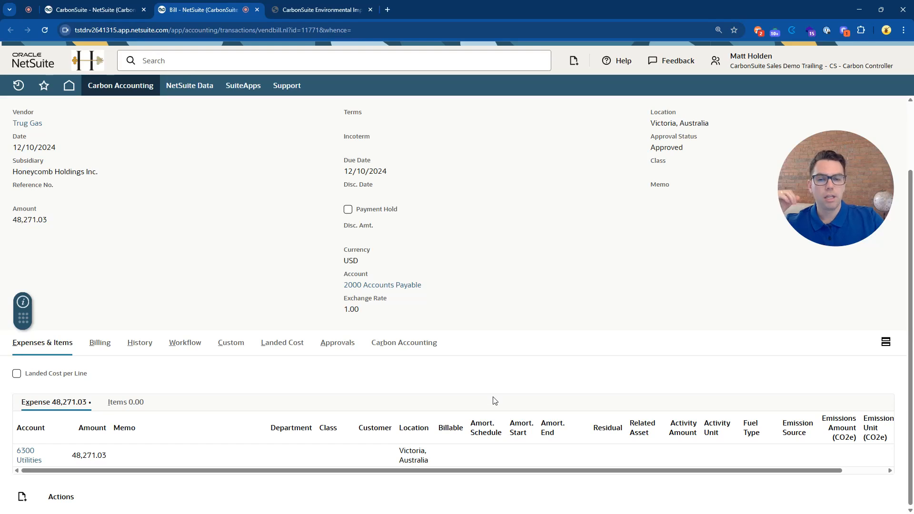
{"action": "scroll", "coordinate": [494, 401], "scroll_direction": "up", "scroll_amount": 2}
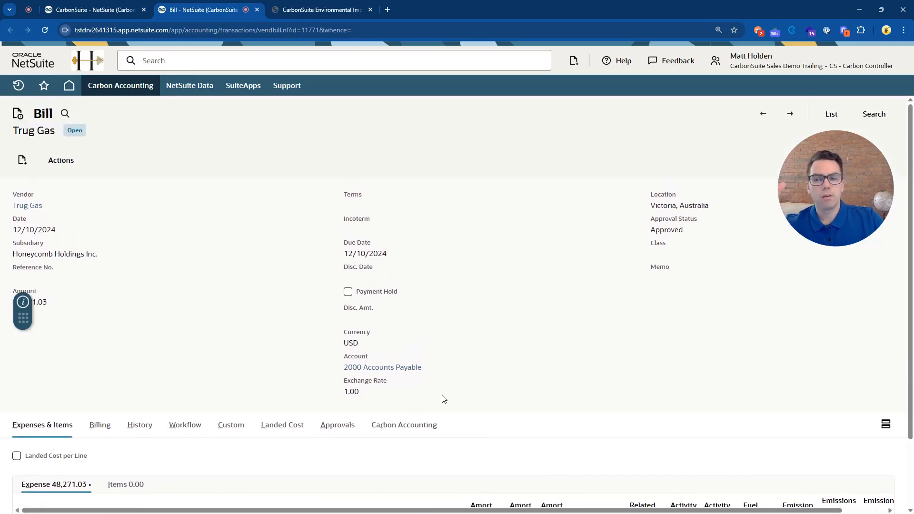
Open the Trug Gas Redacted PDF from the files in the bill's history and view it full screen.
{"action": "left_click", "coordinate": [151, 432]}
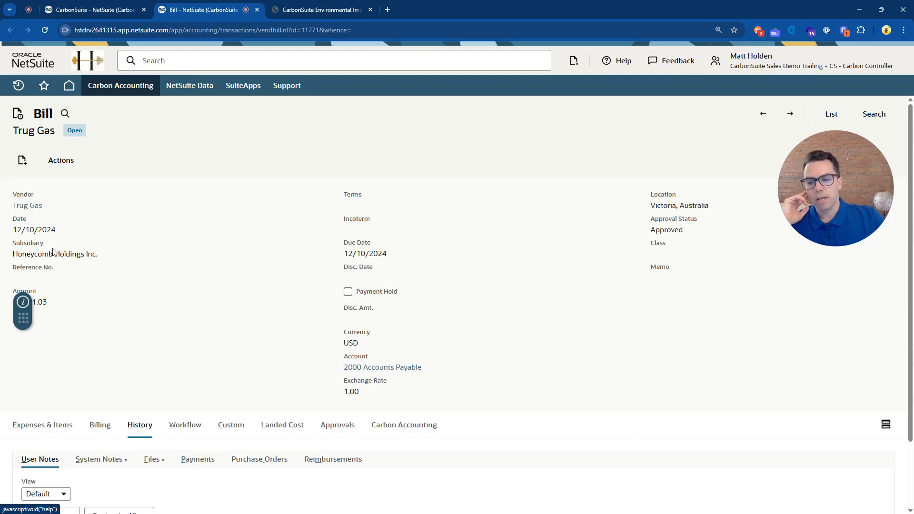
{"action": "left_click", "coordinate": [152, 460]}
{"action": "scroll", "coordinate": [244, 324], "scroll_direction": "down", "scroll_amount": 1}
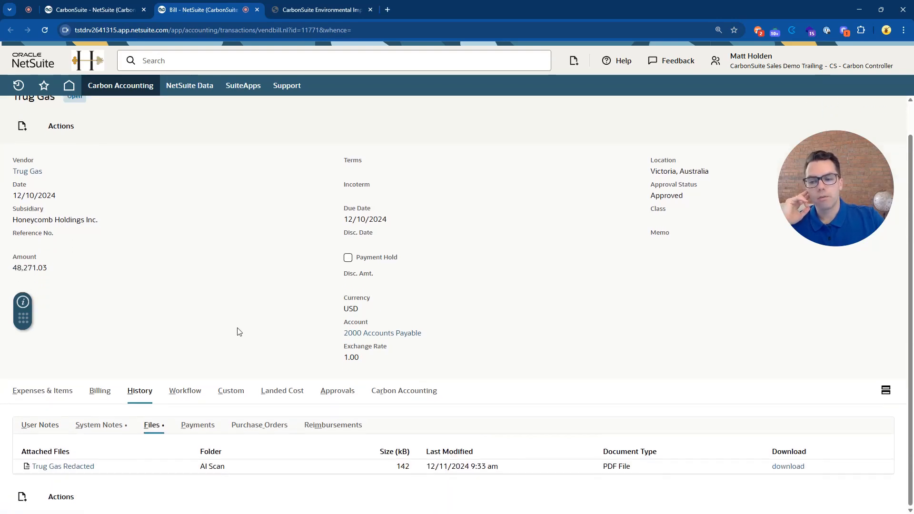
{"action": "left_click", "coordinate": [82, 469]}
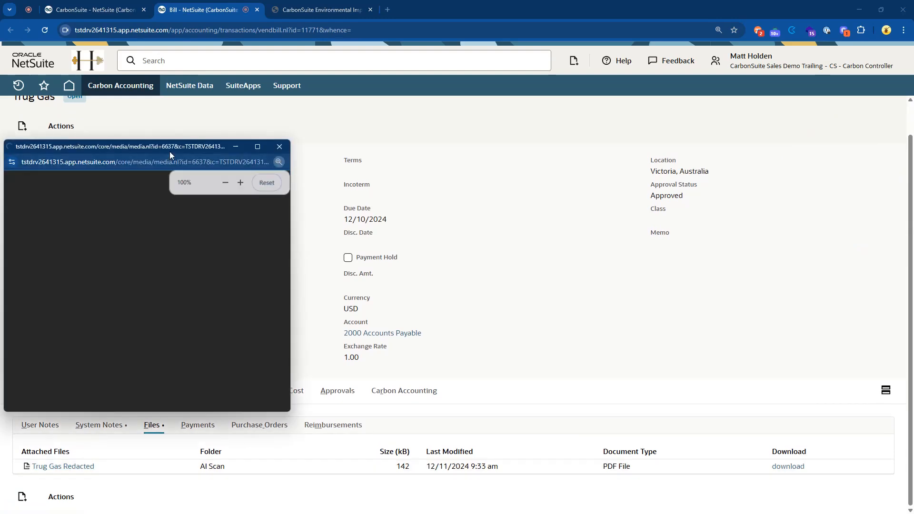
{"action": "left_click_drag", "start_coordinate": [168, 147], "coordinate": [481, 1]}
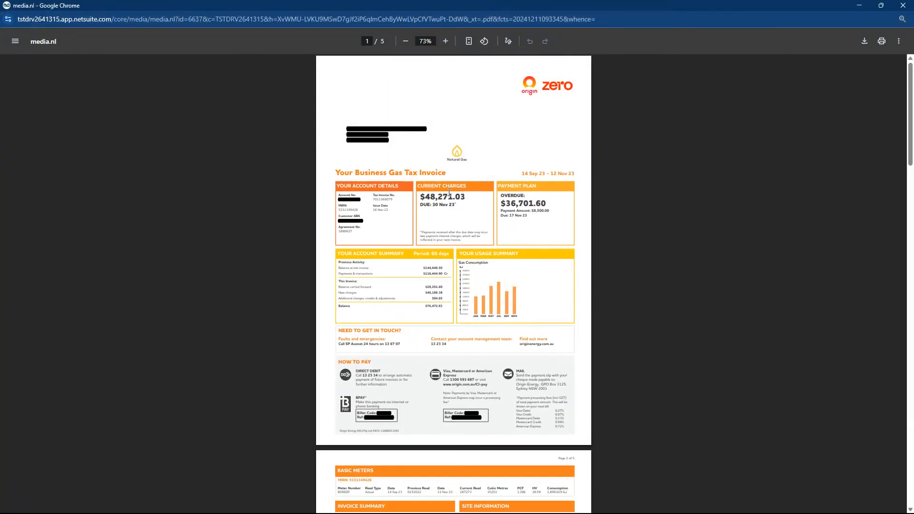
Examine the gas invoice at 175% zoom, from the current charges to the Basic Meters and Invoice Summary on page 2.
{"action": "left_click", "coordinate": [446, 42]}
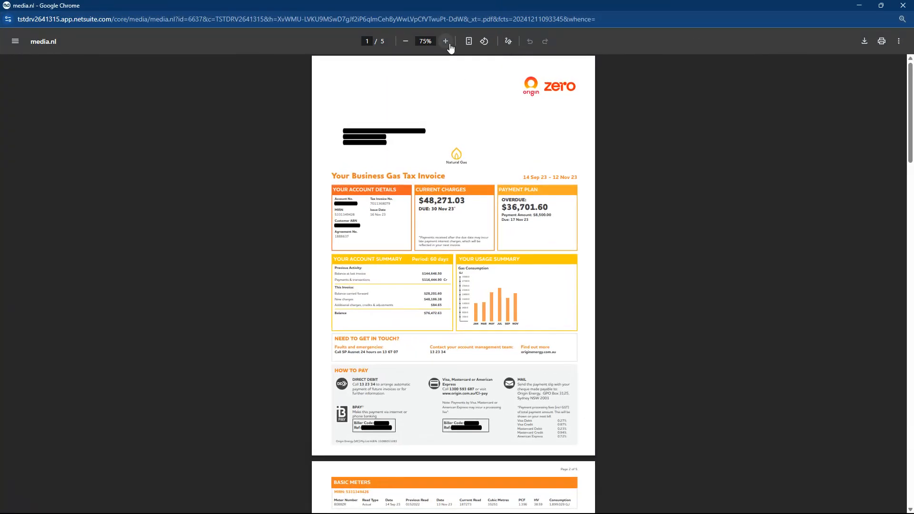
{"action": "left_click", "coordinate": [447, 42]}
{"action": "left_click", "coordinate": [446, 42]}
{"action": "left_click", "coordinate": [446, 42]}
{"action": "left_click", "coordinate": [447, 42]}
{"action": "left_click", "coordinate": [446, 42]}
{"action": "left_click", "coordinate": [446, 42]}
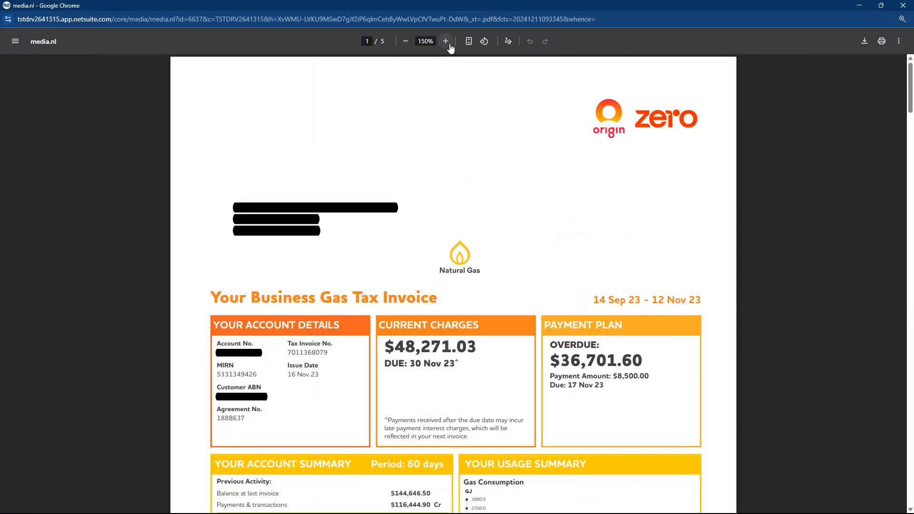
{"action": "left_click", "coordinate": [447, 42]}
{"action": "scroll", "coordinate": [680, 317], "scroll_direction": "down", "scroll_amount": 2}
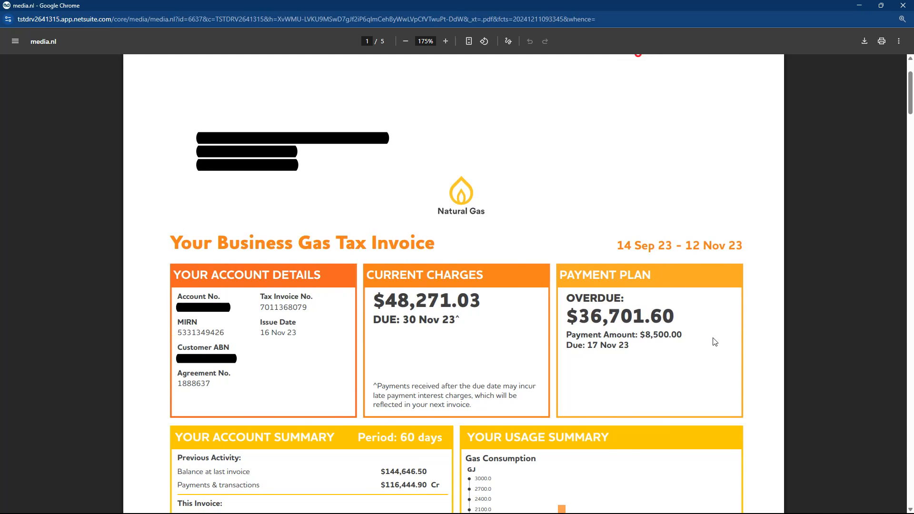
{"action": "scroll", "coordinate": [717, 344], "scroll_direction": "down", "scroll_amount": 1}
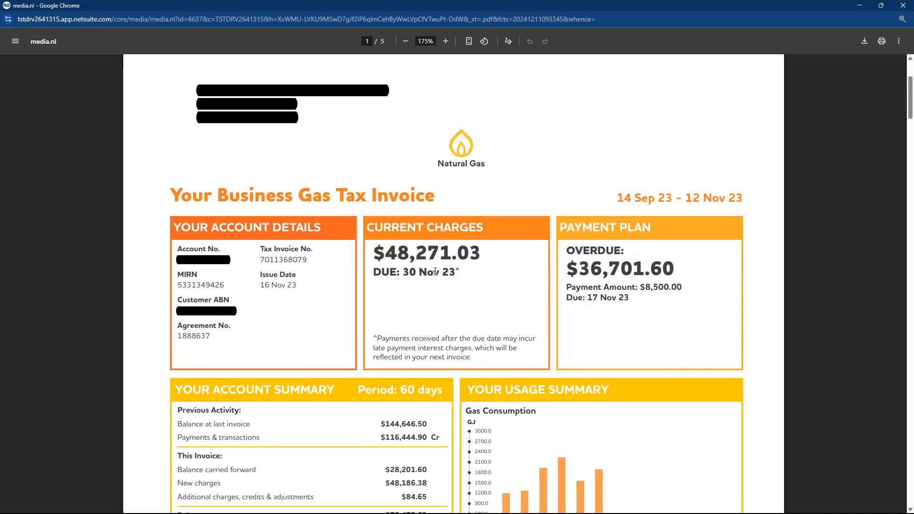
{"action": "scroll", "coordinate": [435, 271], "scroll_direction": "down", "scroll_amount": 7}
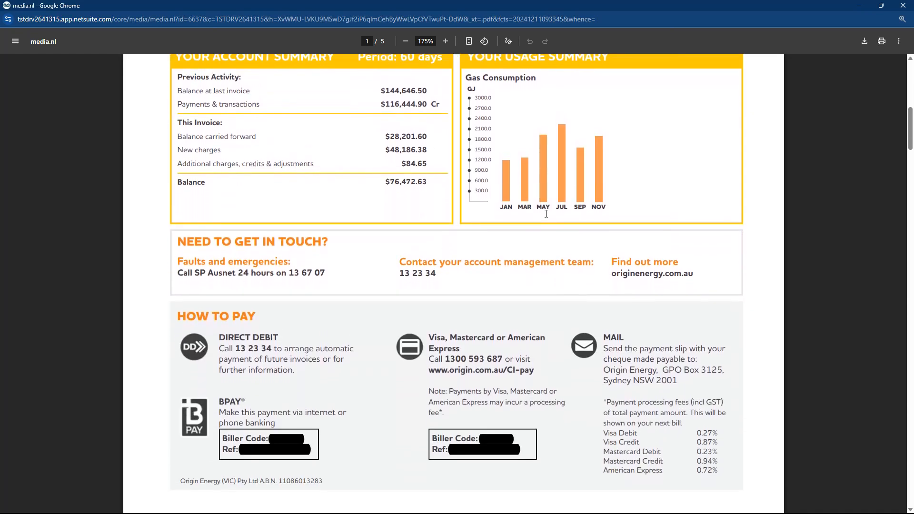
{"action": "scroll", "coordinate": [546, 214], "scroll_direction": "down", "scroll_amount": 5}
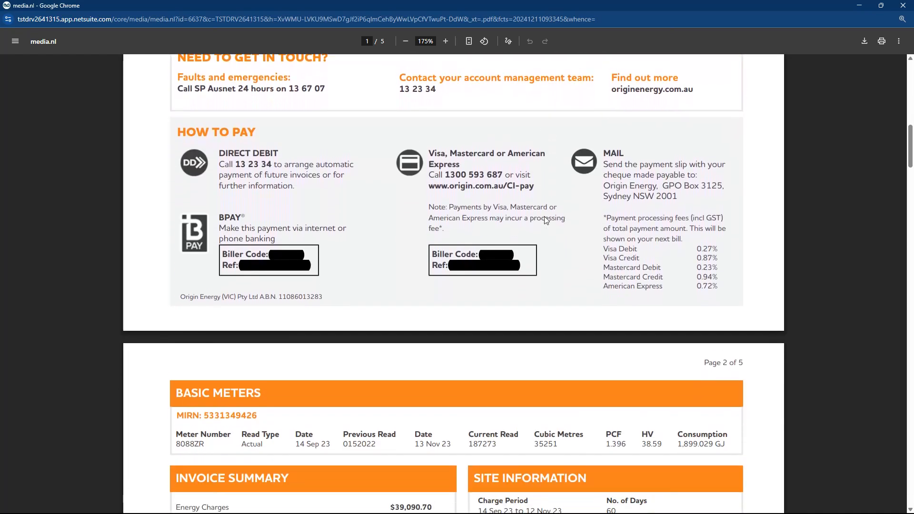
{"action": "scroll", "coordinate": [546, 220], "scroll_direction": "down", "scroll_amount": 4}
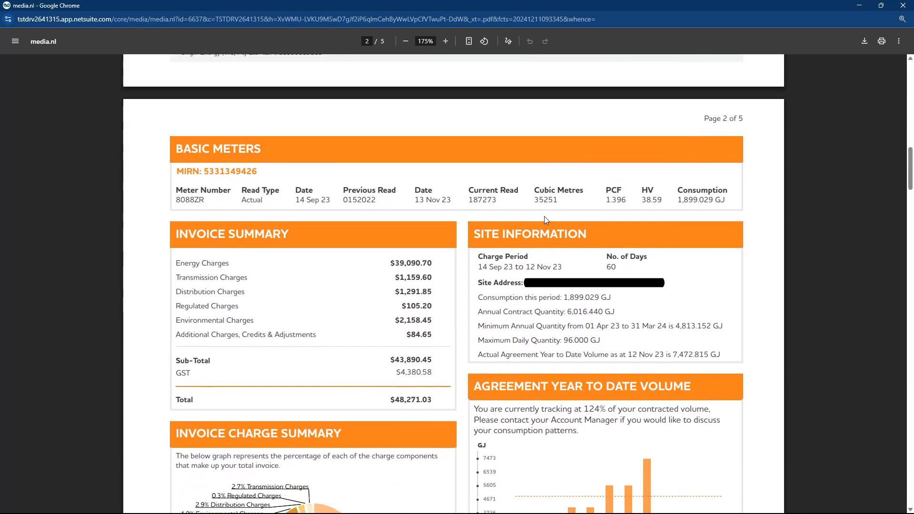
{"action": "scroll", "coordinate": [545, 219], "scroll_direction": "down", "scroll_amount": 1}
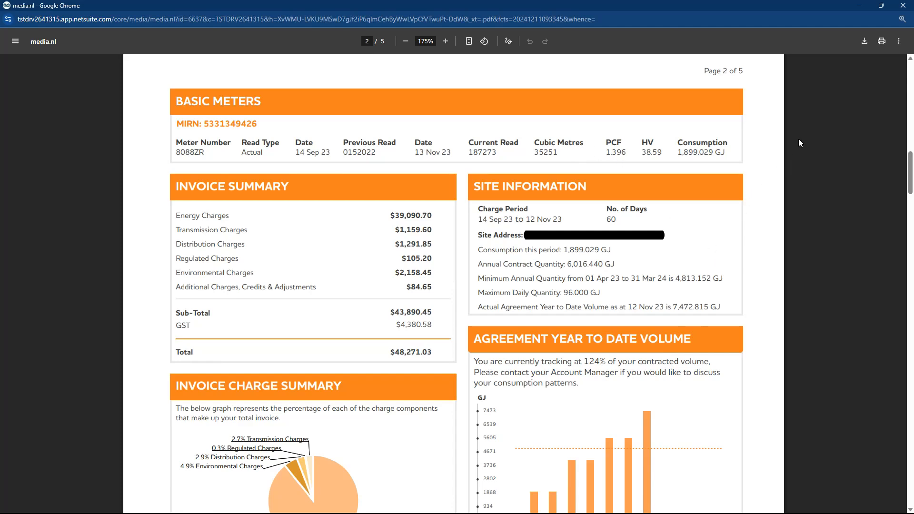
Close the invoice PDF and return to the expenses and items of the Trug Gas bill.
{"action": "left_click", "coordinate": [903, 5]}
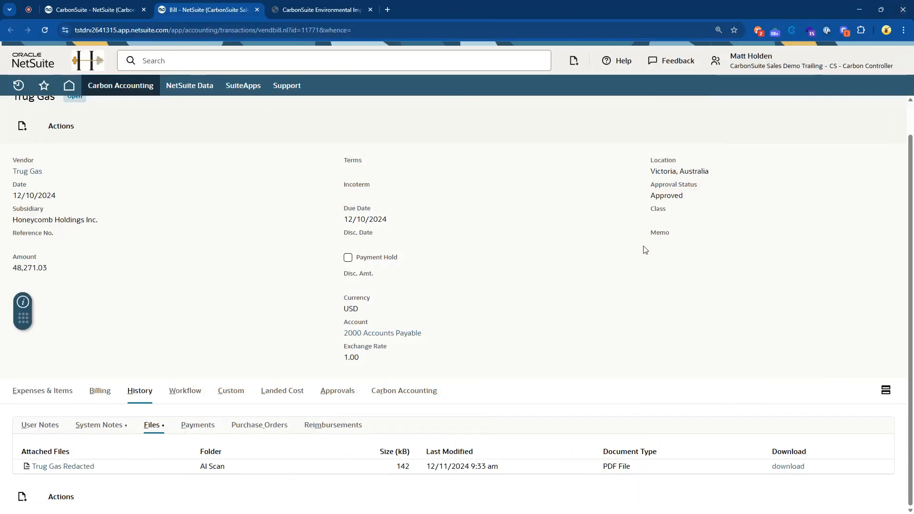
{"action": "left_click", "coordinate": [33, 9]}
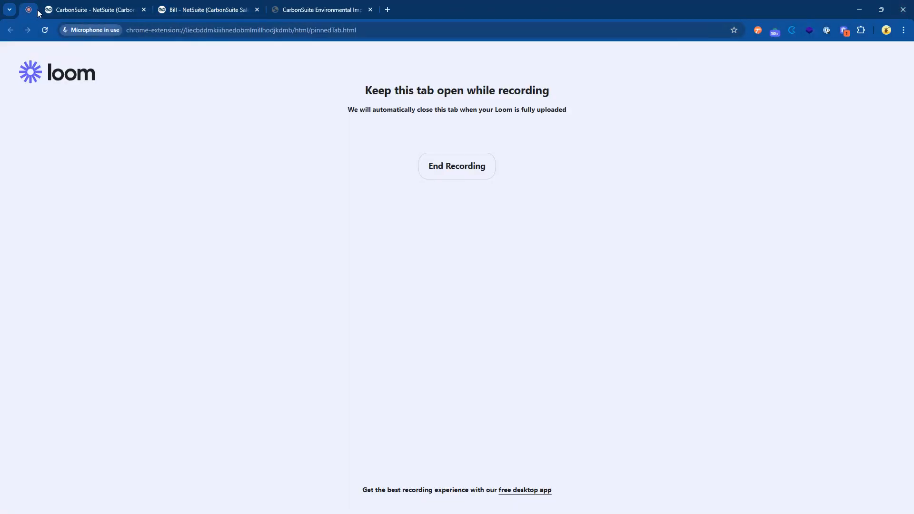
{"action": "left_click", "coordinate": [221, 10]}
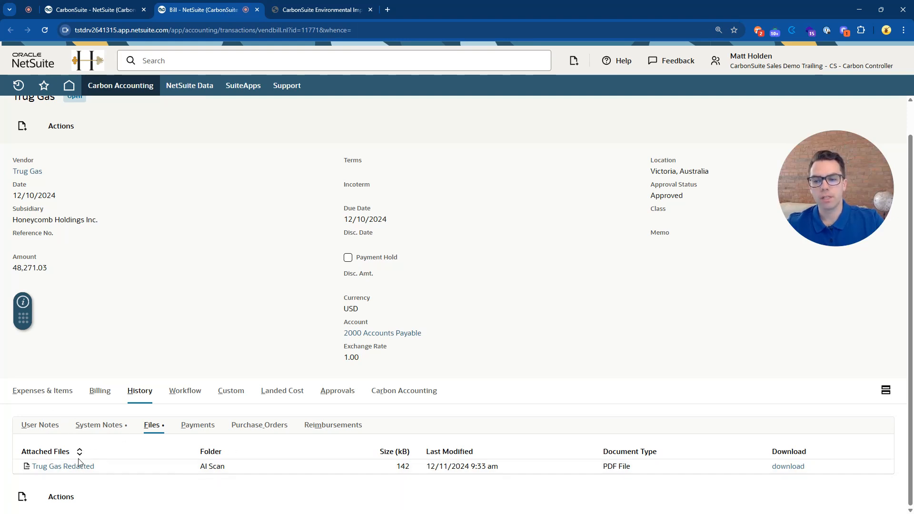
{"action": "left_click", "coordinate": [59, 392]}
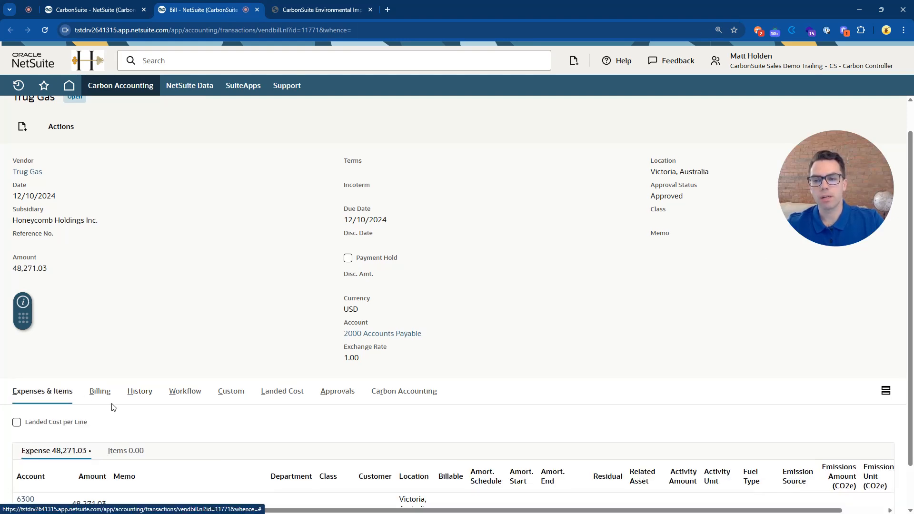
{"action": "scroll", "coordinate": [113, 407], "scroll_direction": "up", "scroll_amount": 1}
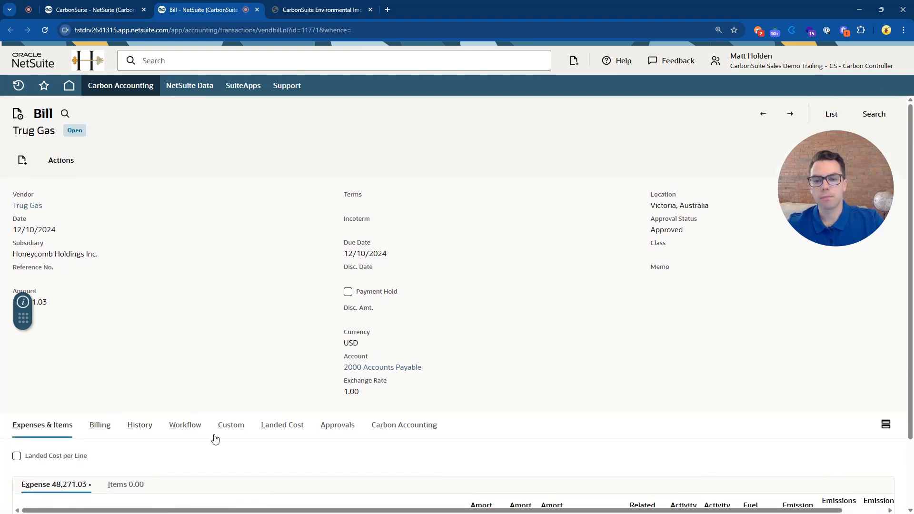
Examine the GHG transaction in the bill's Carbon Accounting section, including its activity amount, total CO2e and posting status.
{"action": "left_click", "coordinate": [429, 431]}
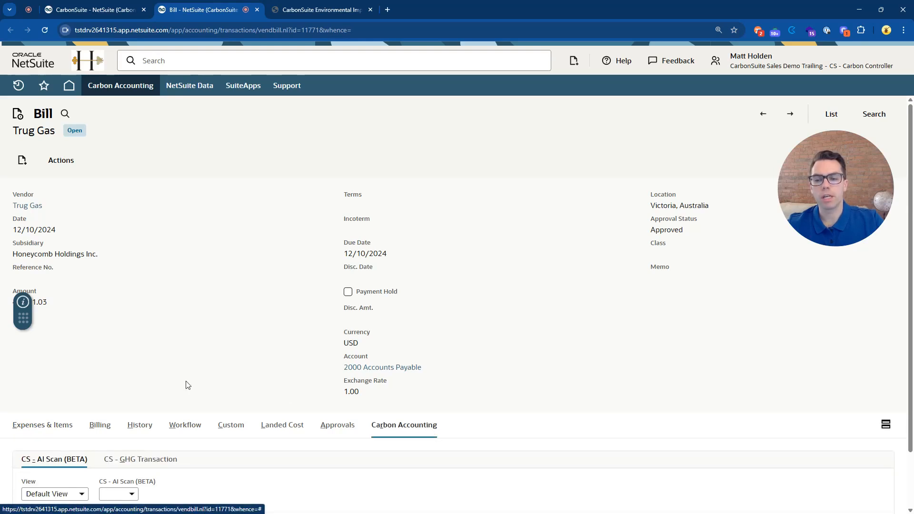
{"action": "left_click", "coordinate": [156, 461]}
{"action": "scroll", "coordinate": [264, 439], "scroll_direction": "down", "scroll_amount": 1}
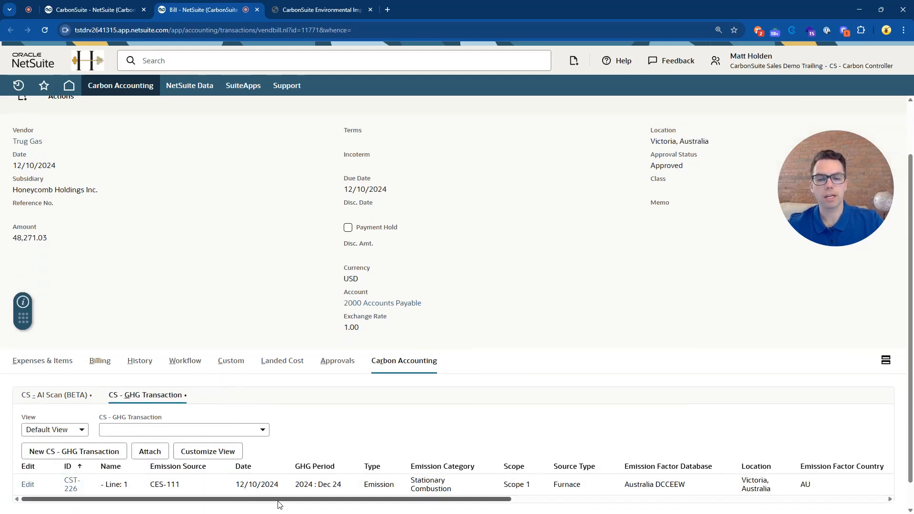
{"action": "left_click_drag", "start_coordinate": [301, 501], "coordinate": [648, 509]}
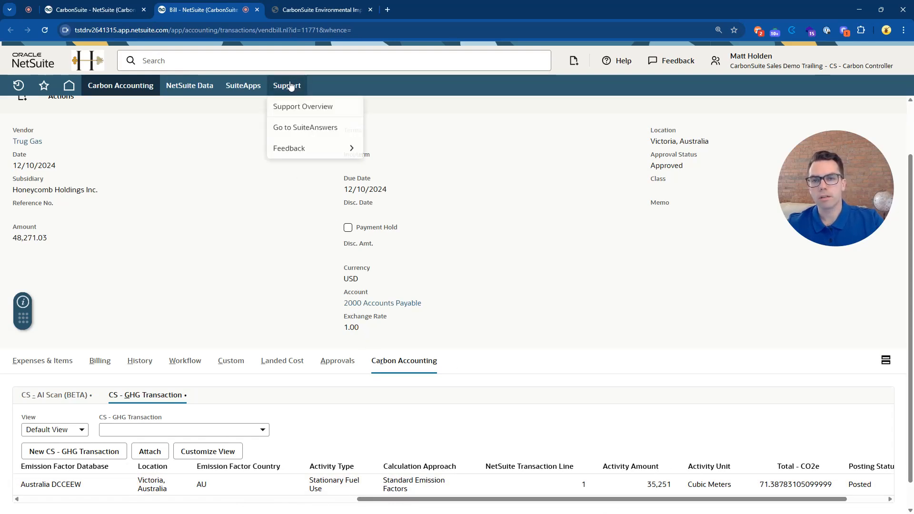
Close the CST-226 emission record in CarbonSuite and return to the start of the Emission Workbench list.
{"action": "left_click", "coordinate": [118, 12]}
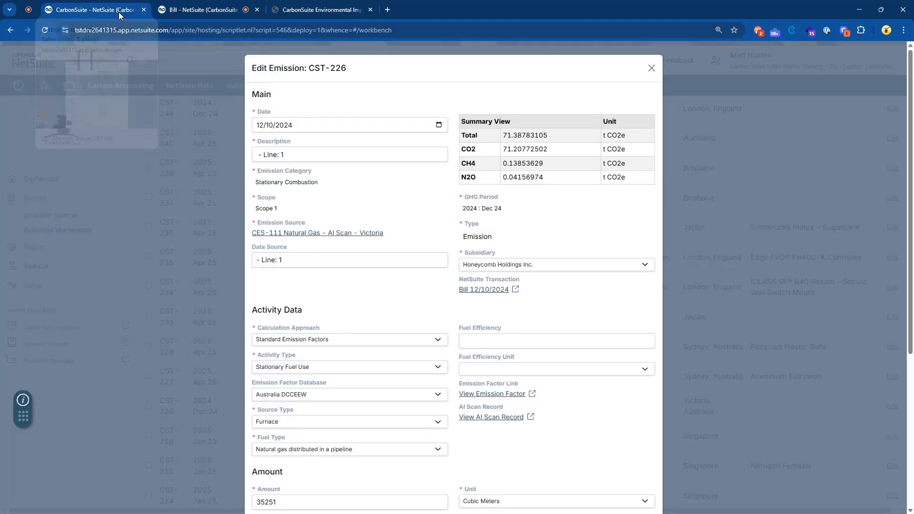
{"action": "left_click", "coordinate": [651, 68]}
{"action": "scroll", "coordinate": [705, 393], "scroll_direction": "up", "scroll_amount": 7}
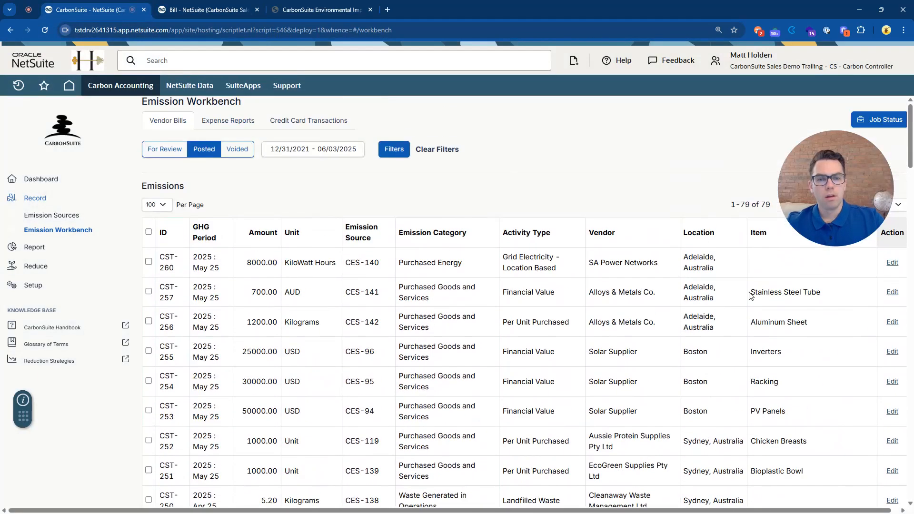
{"action": "left_click_drag", "start_coordinate": [837, 173], "coordinate": [77, 435]}
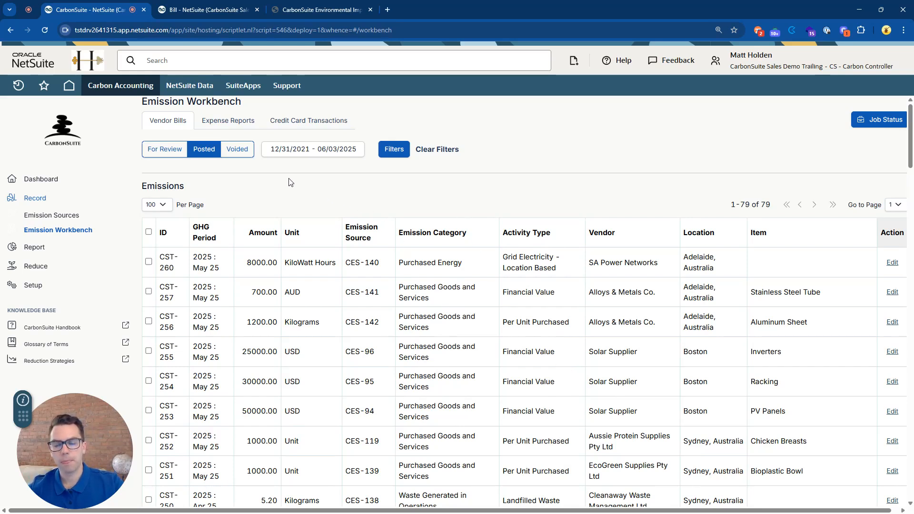
Show the posted expense report emissions in the Emission Workbench, and collapse the Record section once they are reviewed.
{"action": "left_click", "coordinate": [234, 125]}
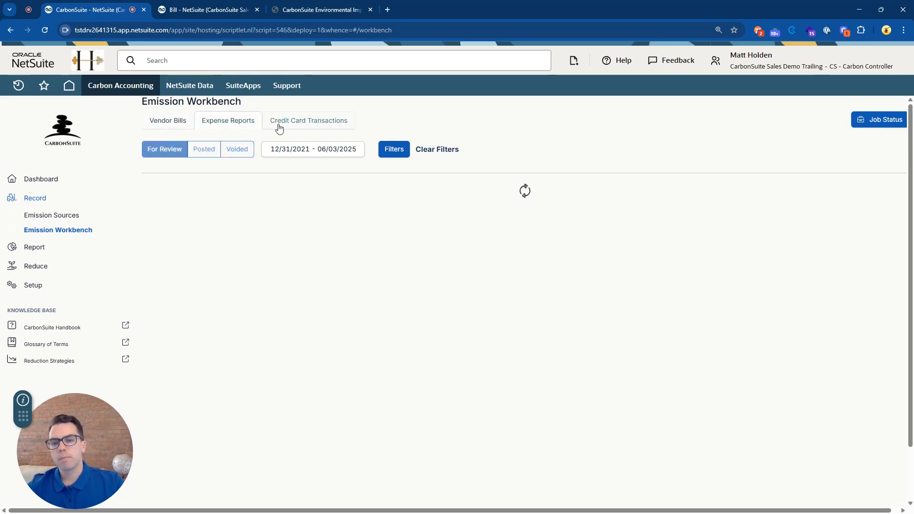
{"action": "left_click", "coordinate": [212, 155]}
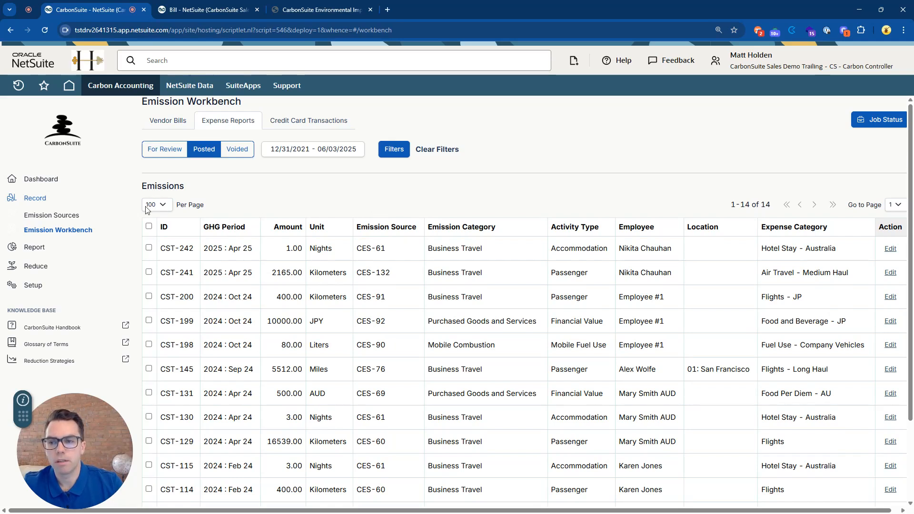
{"action": "left_click", "coordinate": [47, 199]}
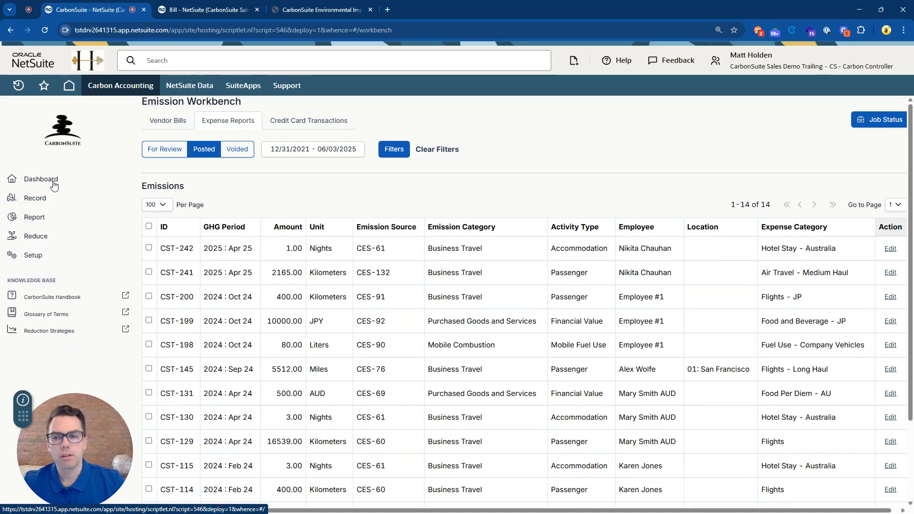
Return to the CarbonSuite dashboard and view the All Emissions saved search results in a separate browser tab.
{"action": "left_click", "coordinate": [54, 186]}
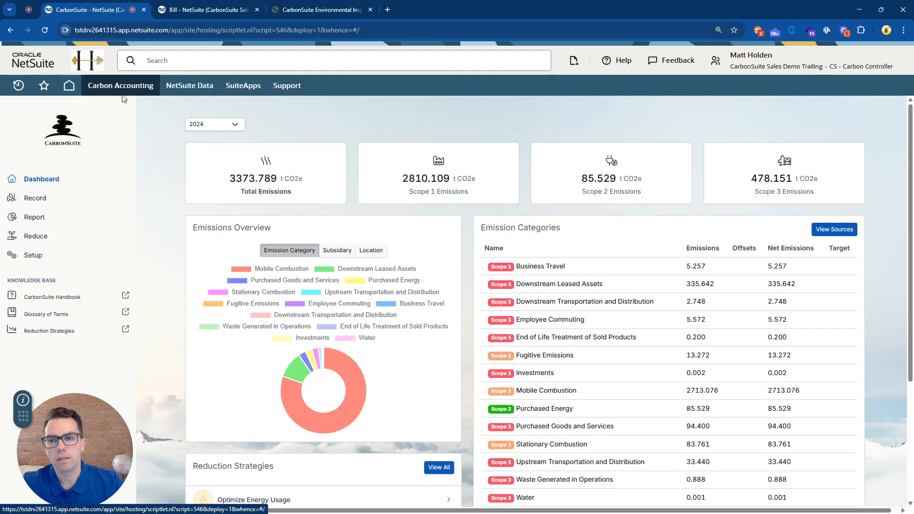
{"action": "mouse_move", "coordinate": [122, 91]}
{"action": "mouse_move", "coordinate": [138, 169]}
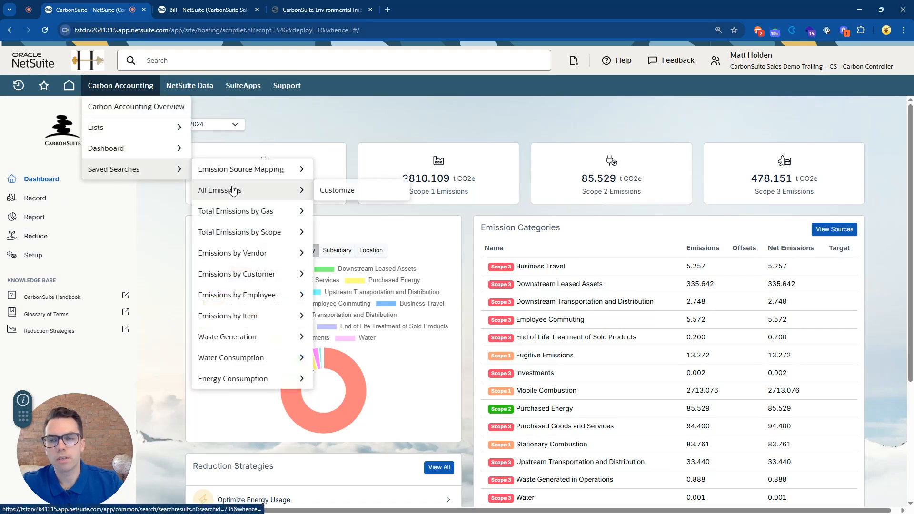
{"action": "middle_click", "coordinate": [226, 189]}
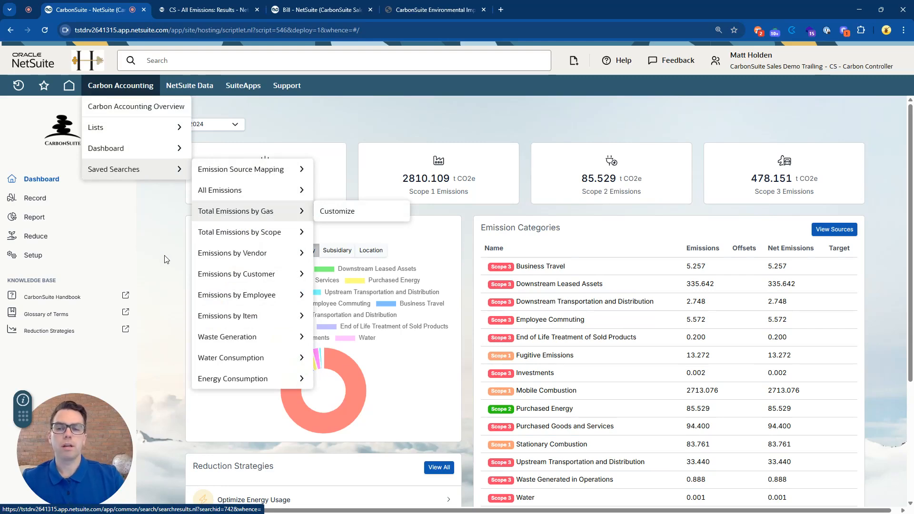
{"action": "left_click", "coordinate": [204, 10]}
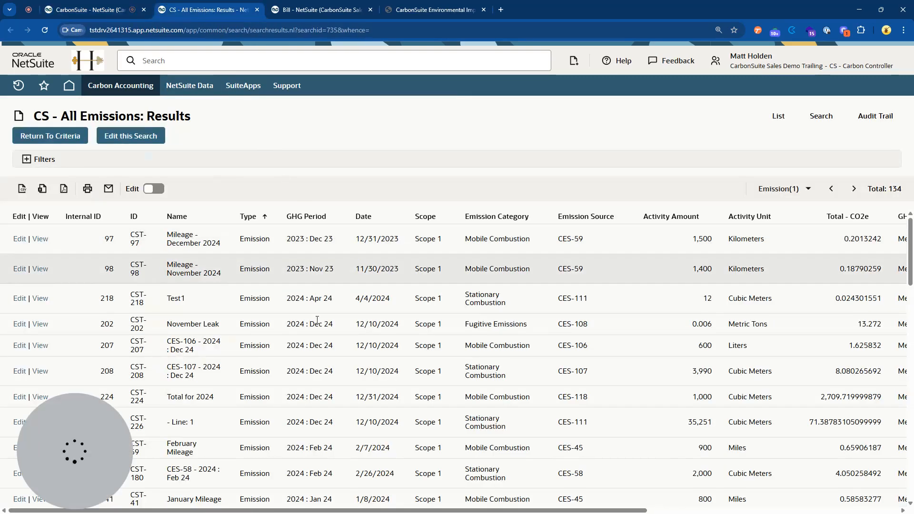
{"action": "left_click_drag", "start_coordinate": [101, 440], "coordinate": [731, 132]}
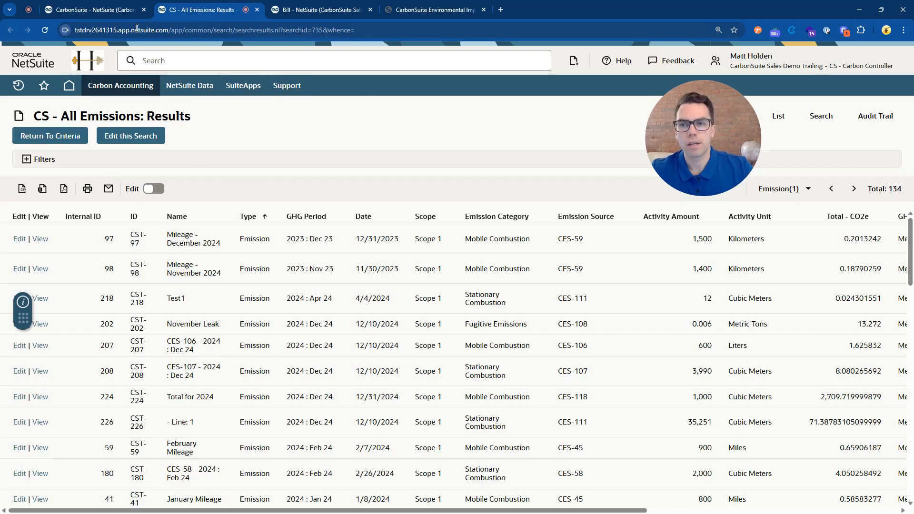
Go back to the CarbonSuite dashboard and close the All Emissions results and the vendor bill.
{"action": "left_click", "coordinate": [114, 7]}
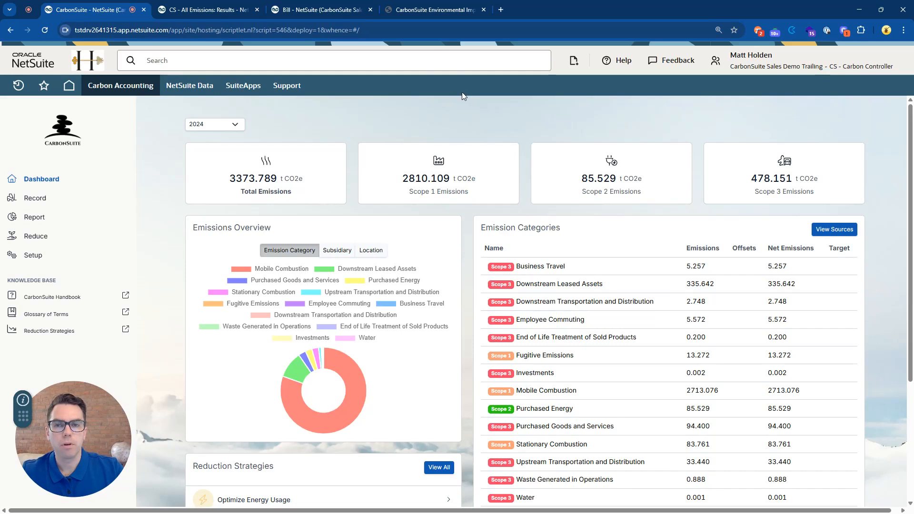
{"action": "left_click", "coordinate": [258, 9]}
{"action": "left_click", "coordinate": [258, 9]}
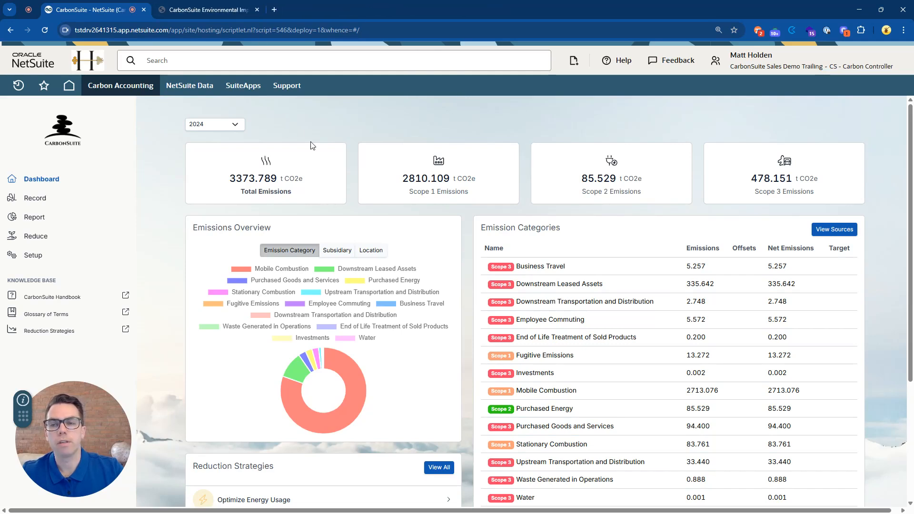
Expand CarbonSuite's Report section to see its options, and switch to the sample Environmental Impact Report PDF.
{"action": "left_click", "coordinate": [43, 222]}
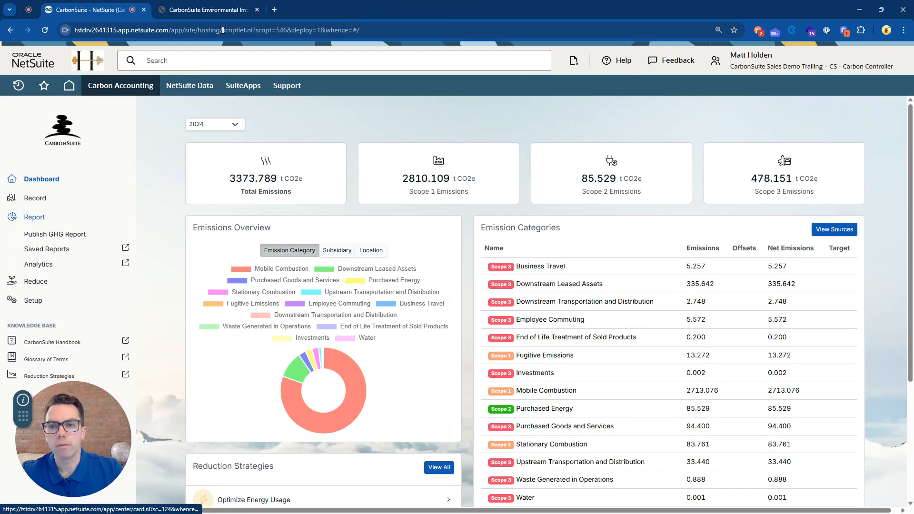
{"action": "left_click", "coordinate": [223, 11]}
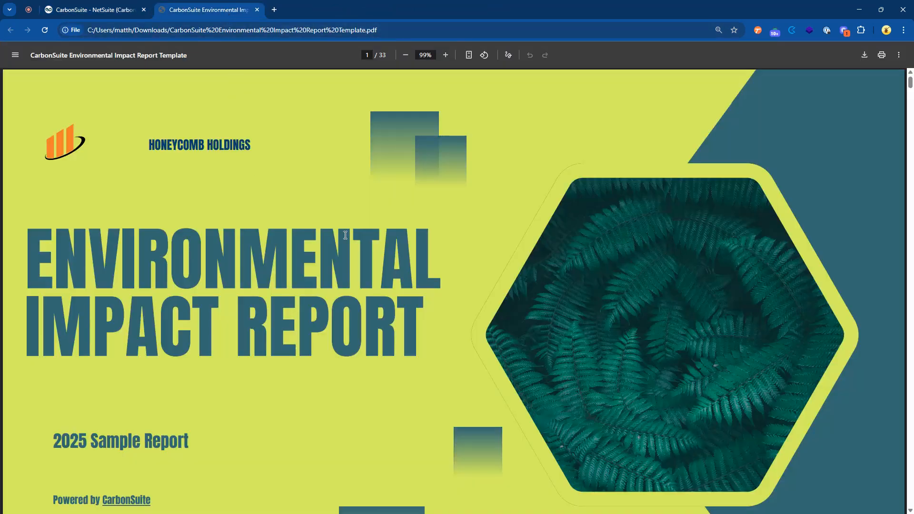